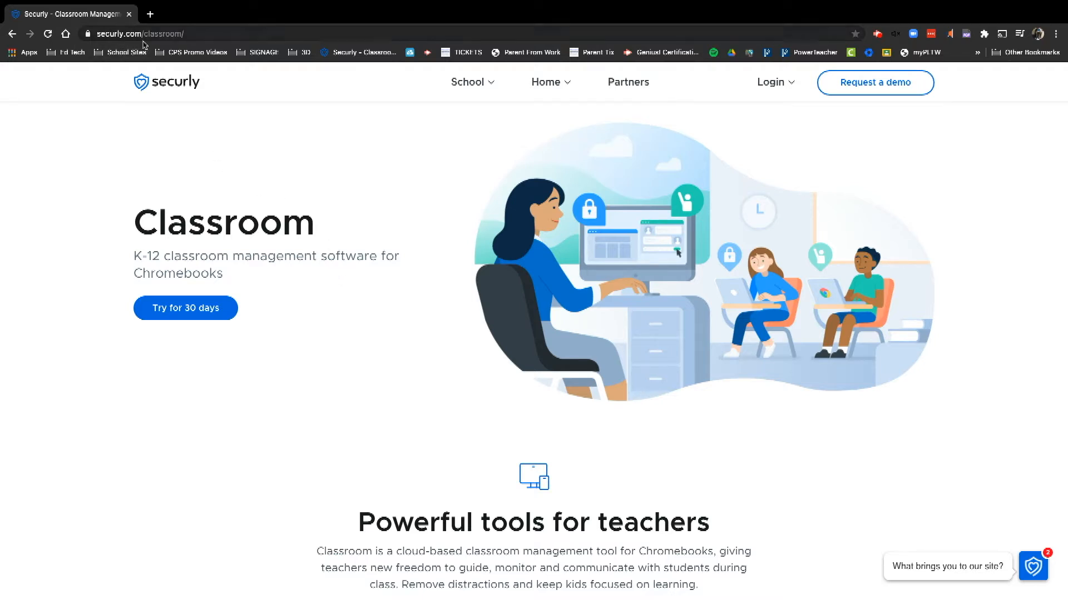
# Open the school Device Console login page from the Securly Classroom website
pyautogui.click(210, 34)
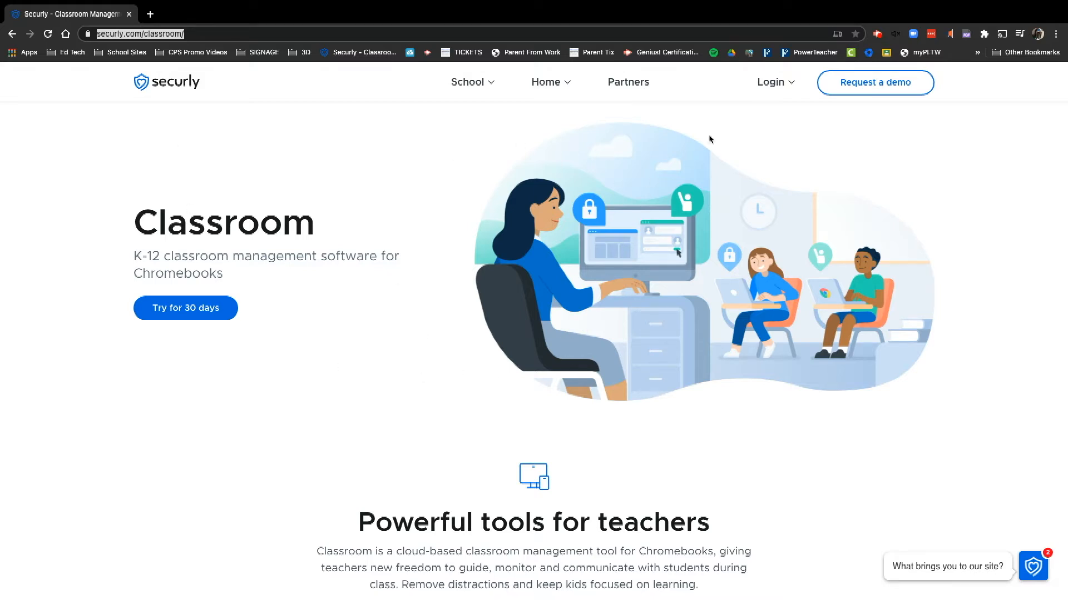
pyautogui.moveTo(774, 84)
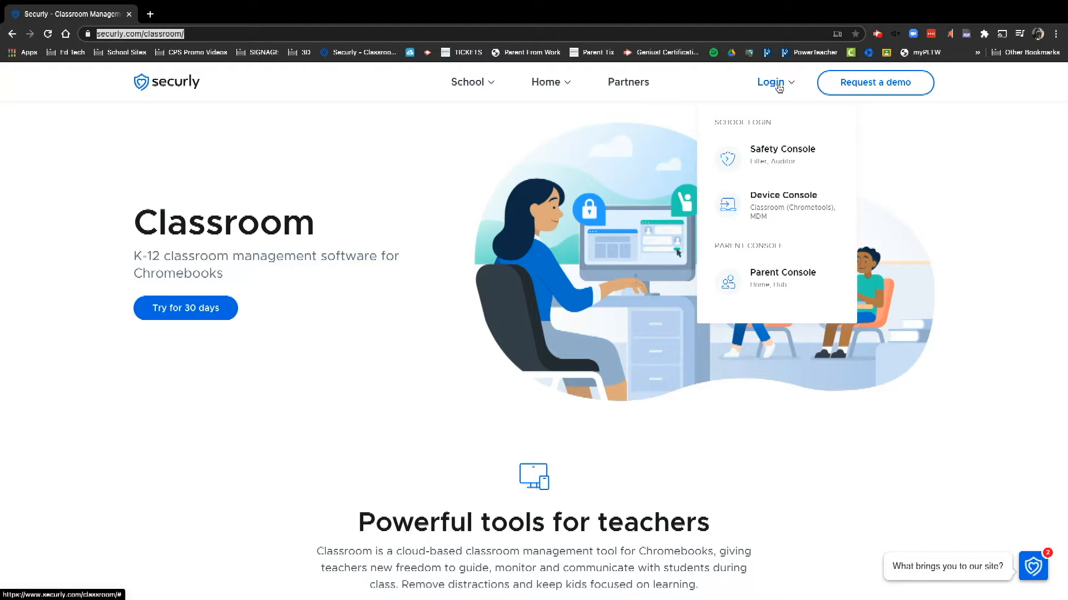
pyautogui.click(775, 217)
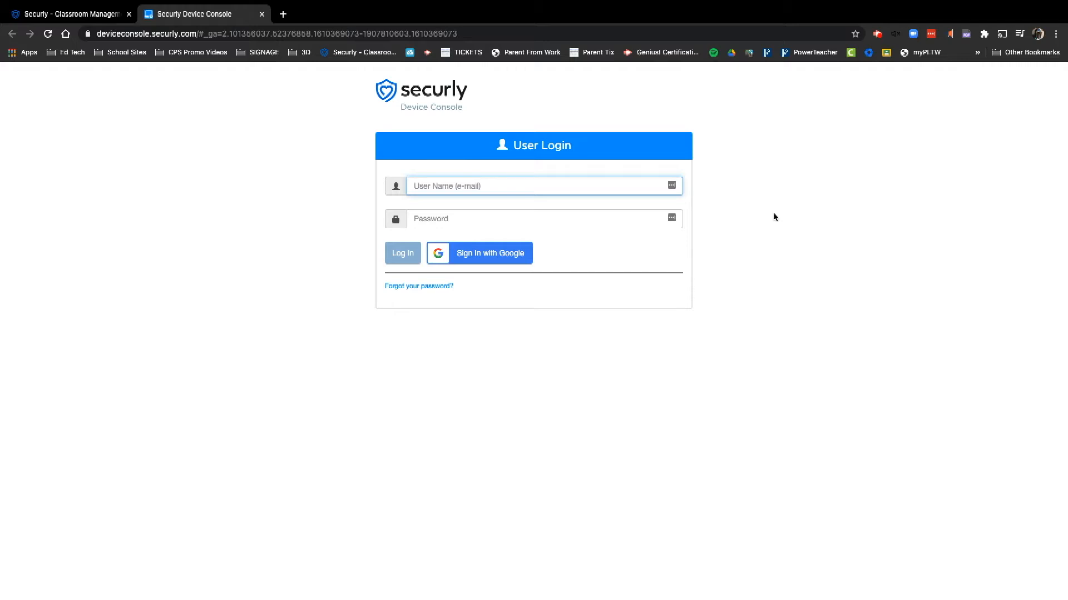
# Bookmark the Device Console login page in the Bookmarks Bar and sign in with the teacher's Google account
pyautogui.click(855, 35)
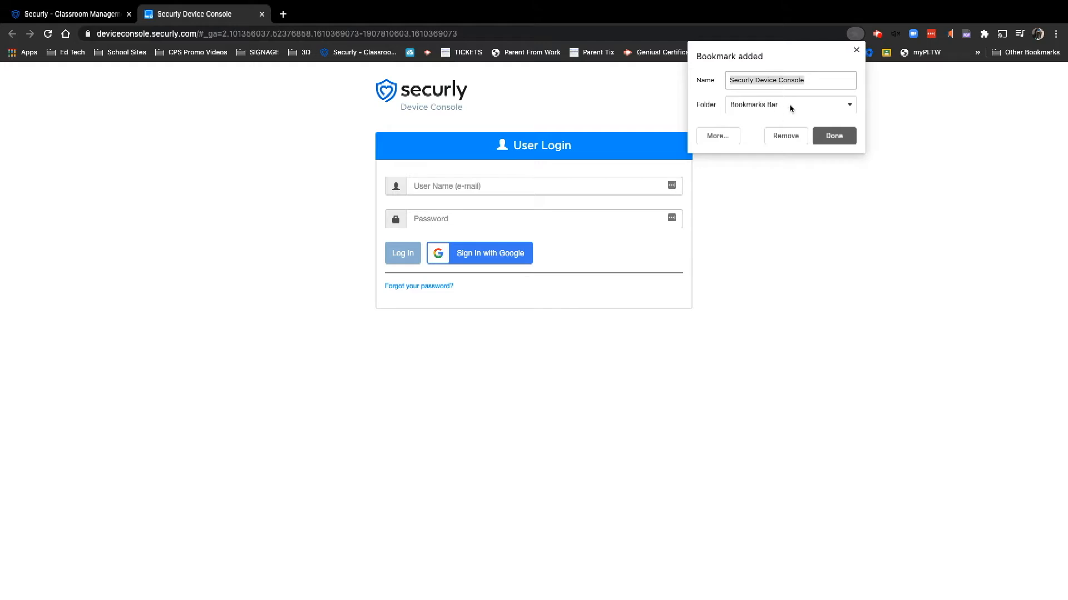
pyautogui.click(826, 140)
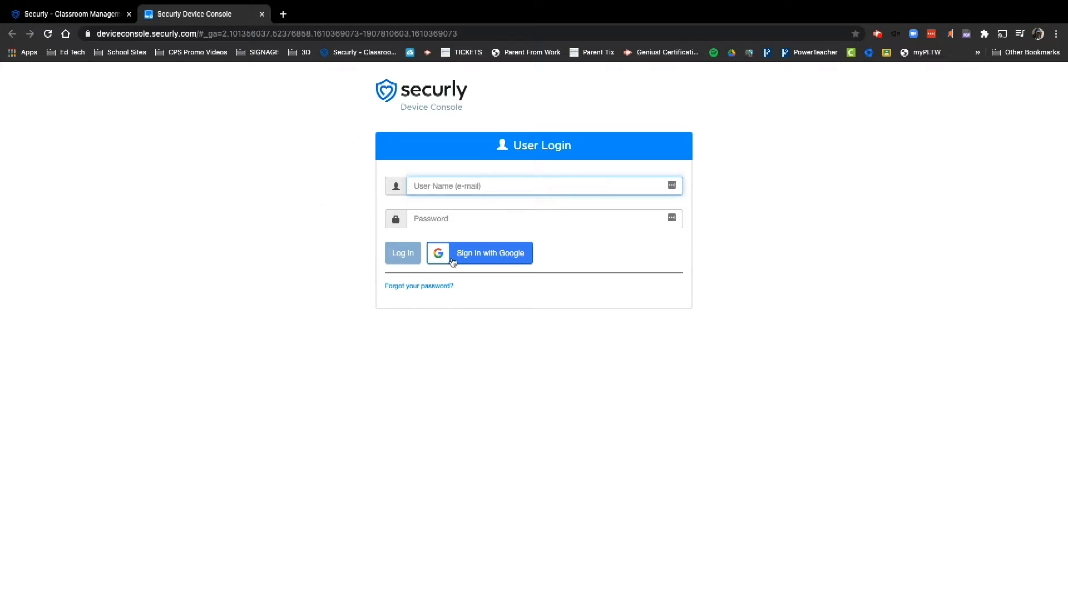
pyautogui.click(484, 258)
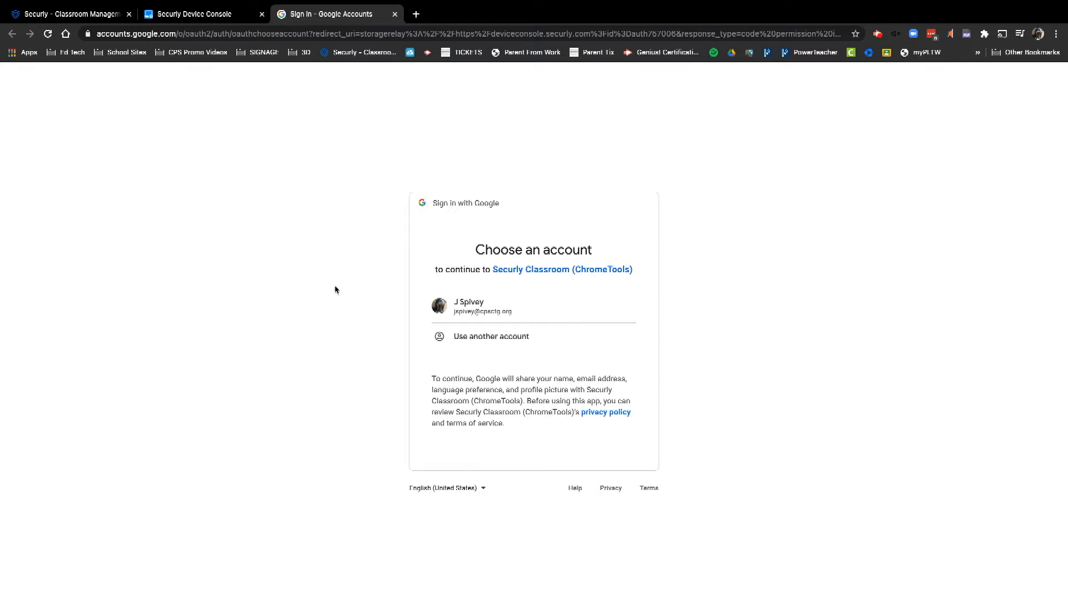
pyautogui.click(492, 313)
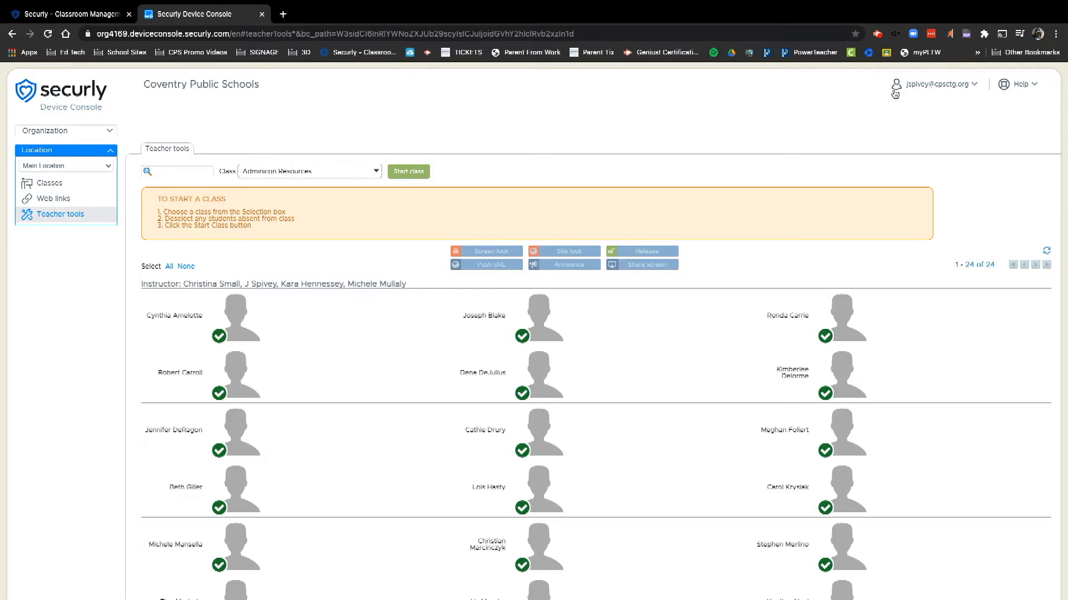
# Look over the help options and the My account settings, and return to Teacher tools
pyautogui.click(1021, 86)
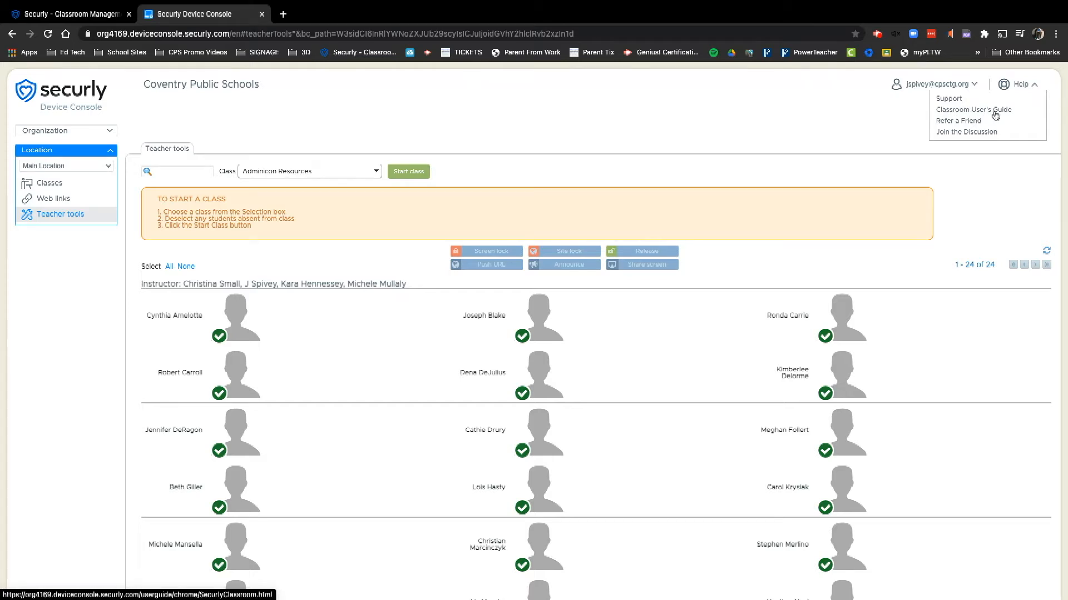
pyautogui.scroll(-1, 945, 95)
pyautogui.click(927, 84)
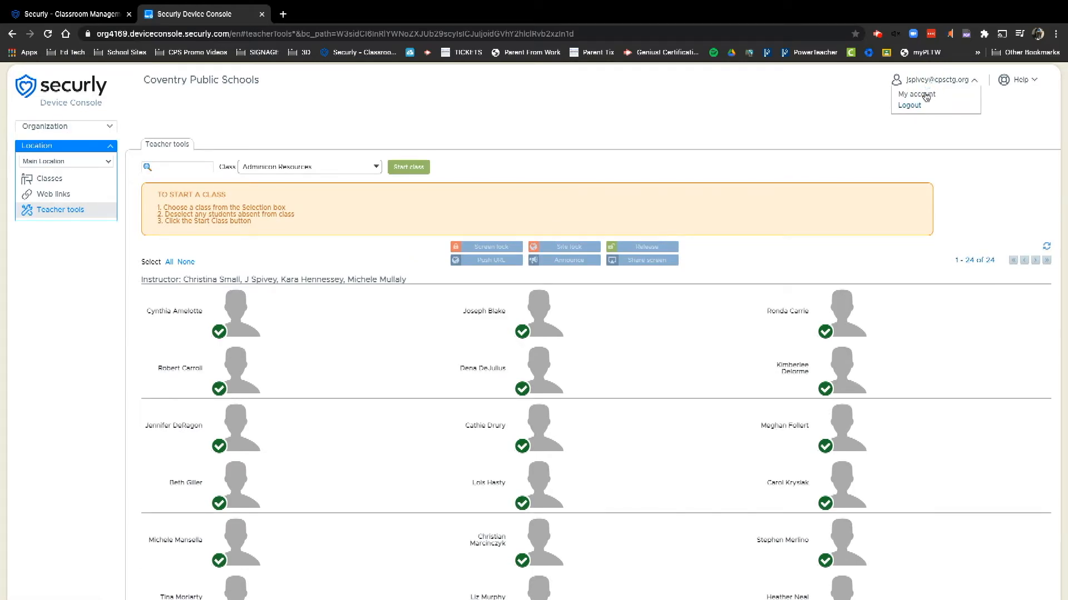
pyautogui.click(926, 96)
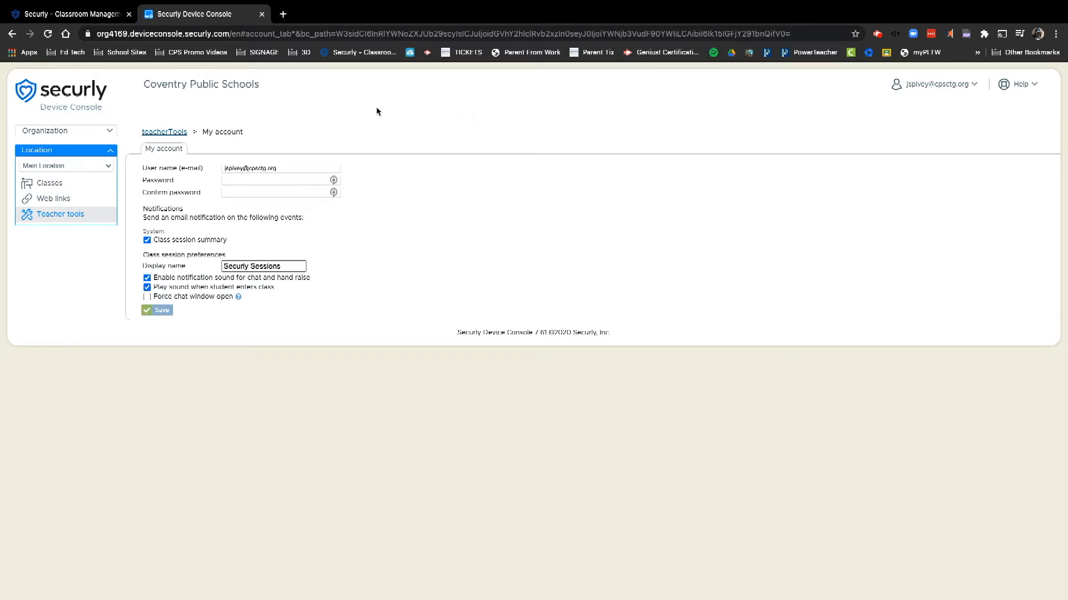
pyautogui.click(167, 133)
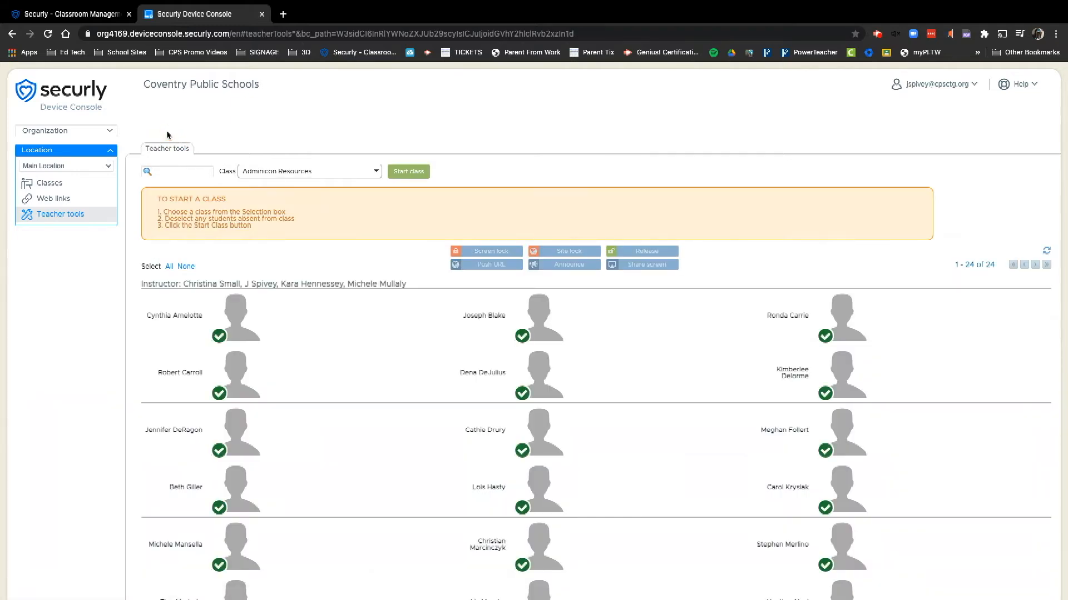
# Enable Force chat window open in the account's class session preferences, save the settings, and return to Teacher tools
pyautogui.click(967, 87)
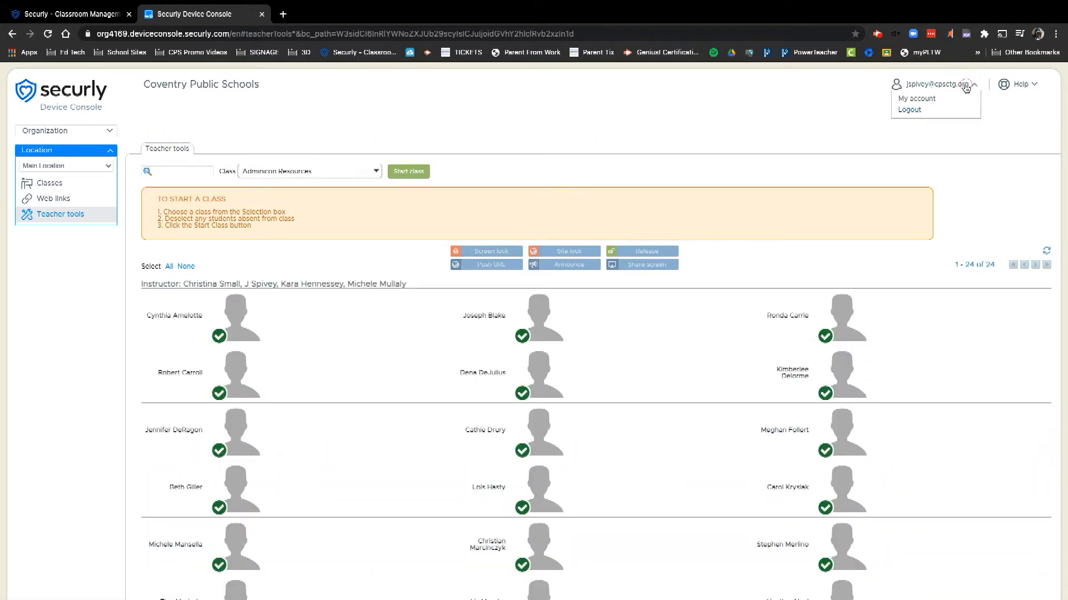
pyautogui.click(915, 100)
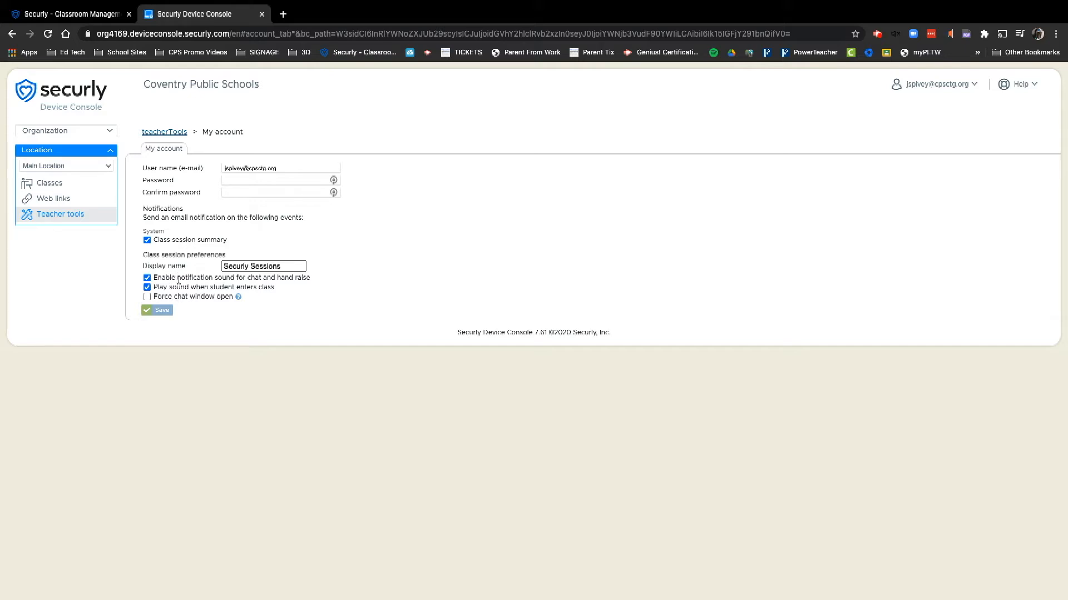
pyautogui.click(147, 298)
pyautogui.moveTo(241, 301)
pyautogui.click(158, 310)
pyautogui.click(155, 131)
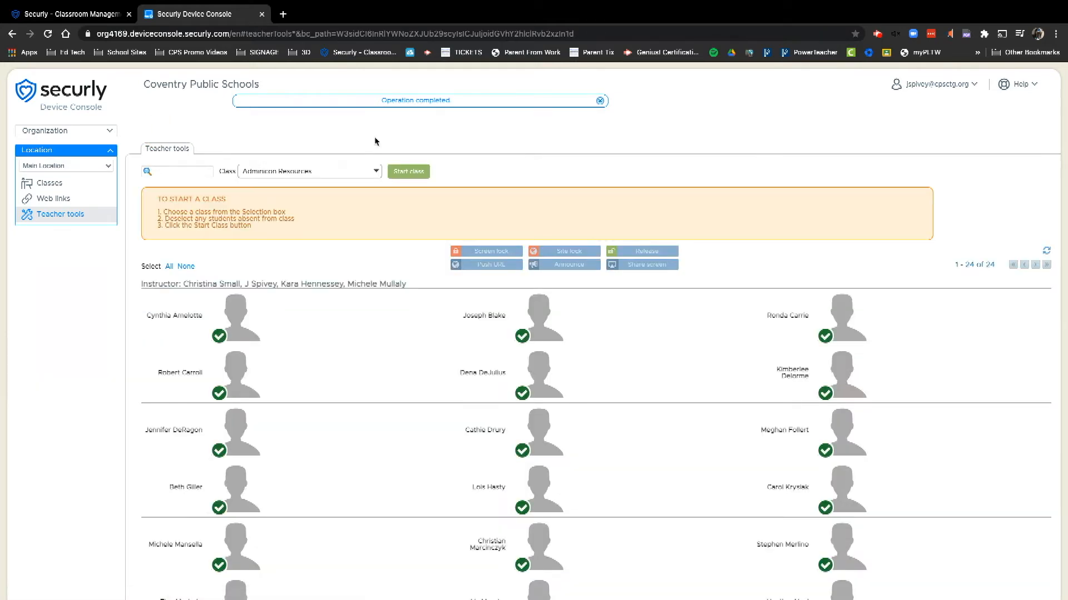
# Examine the list of Google Classroom classes synced to the Main Location
pyautogui.click(49, 184)
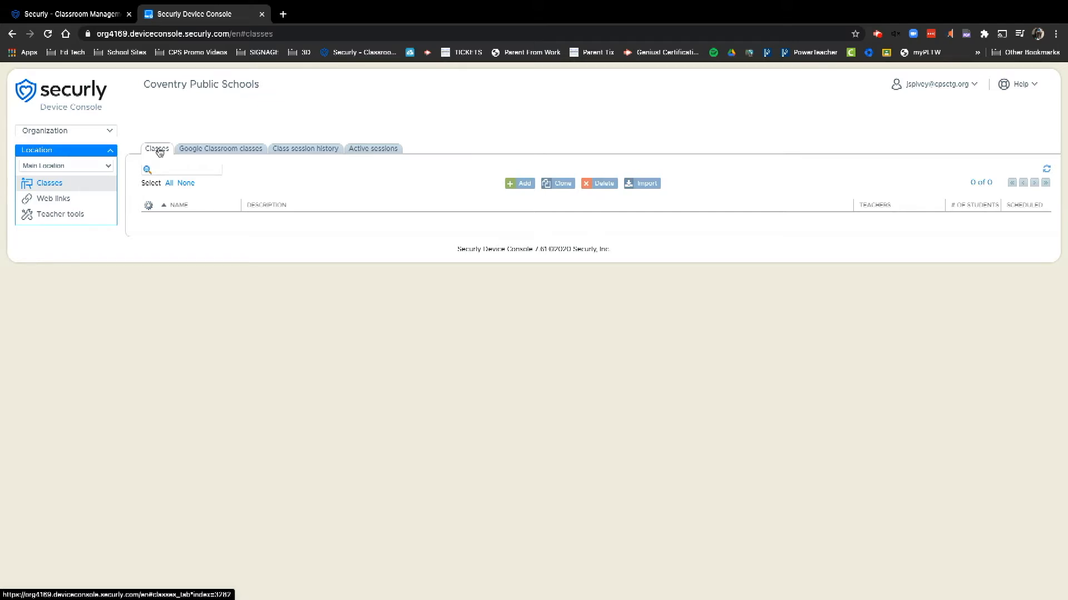
pyautogui.click(211, 153)
pyautogui.scroll(-3, 260, 232)
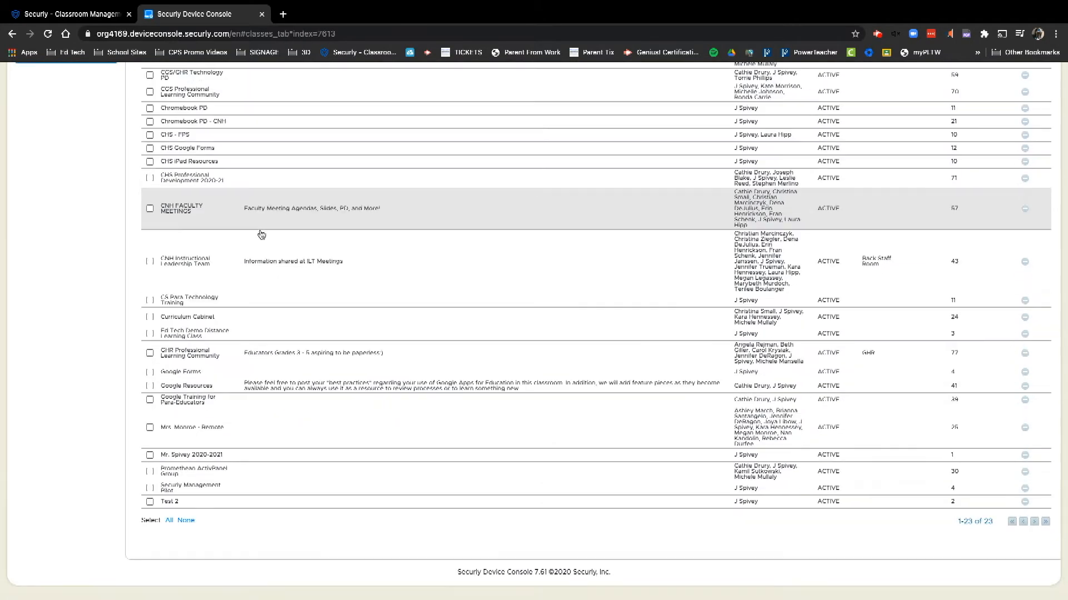
pyautogui.scroll(2, 261, 234)
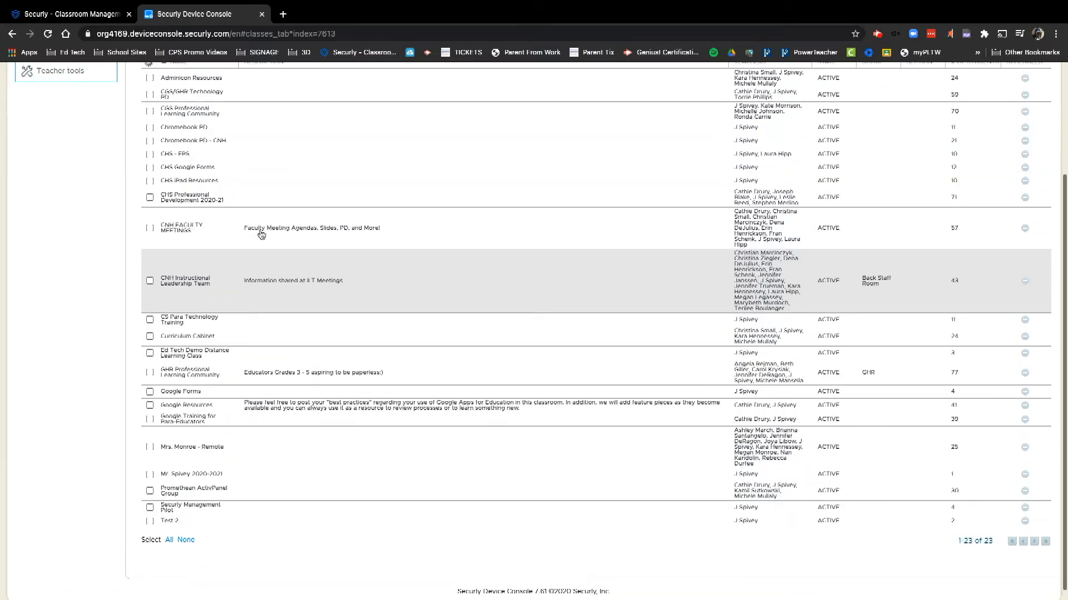
pyautogui.scroll(-2, 262, 234)
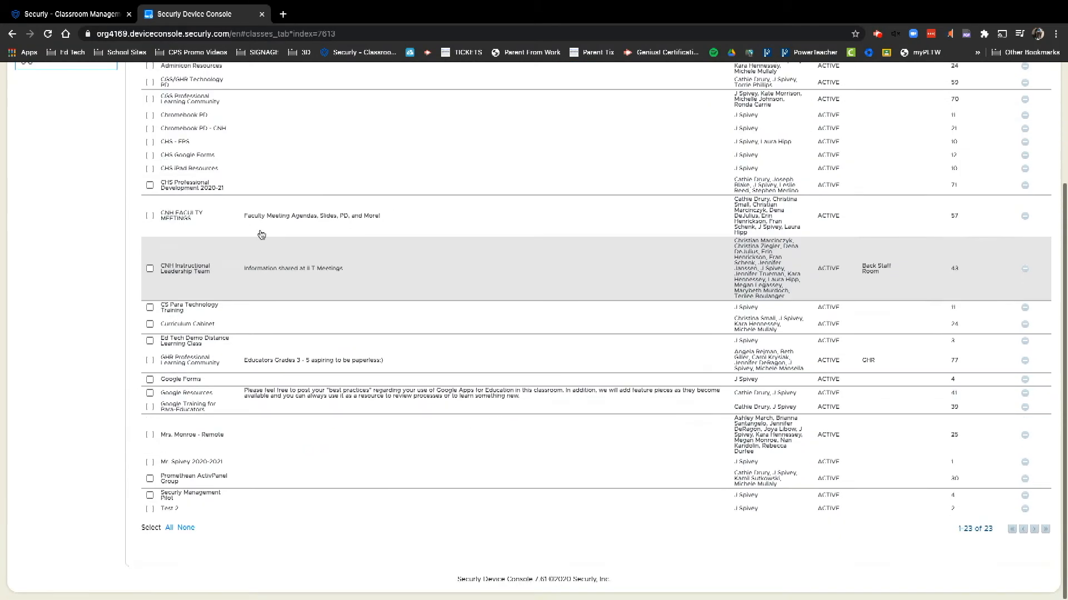
pyautogui.scroll(3, 262, 235)
pyautogui.scroll(1, 262, 234)
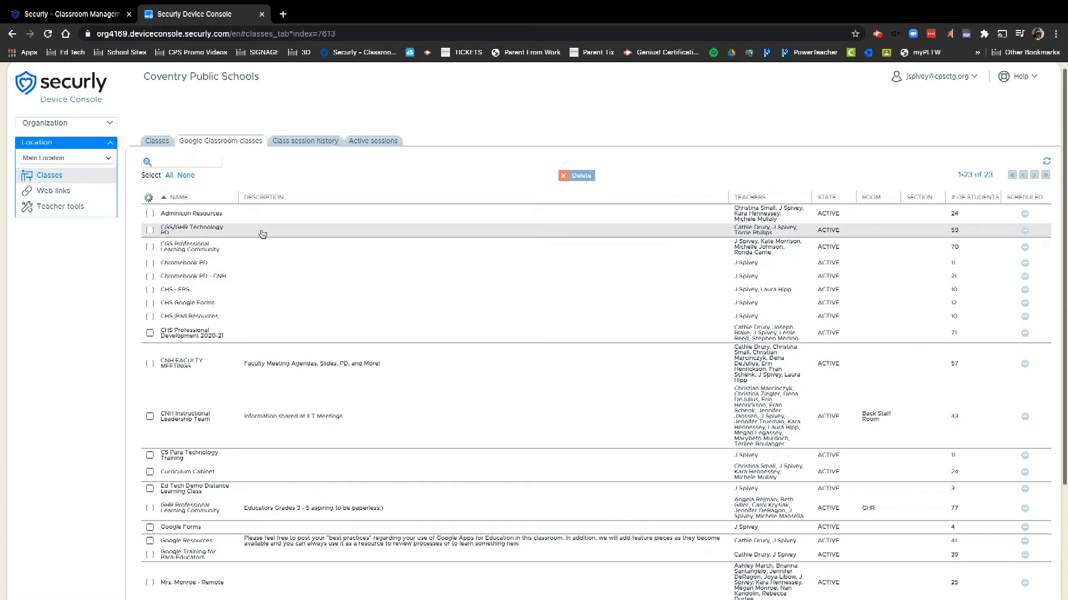
pyautogui.scroll(-3, 263, 234)
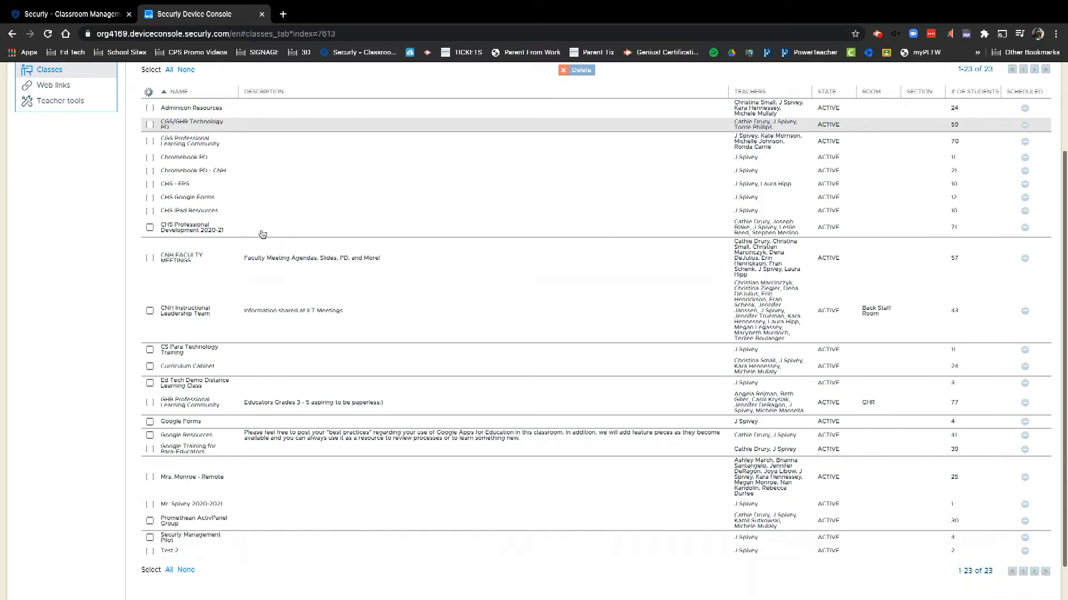
pyautogui.scroll(1, 263, 235)
pyautogui.scroll(2, 262, 234)
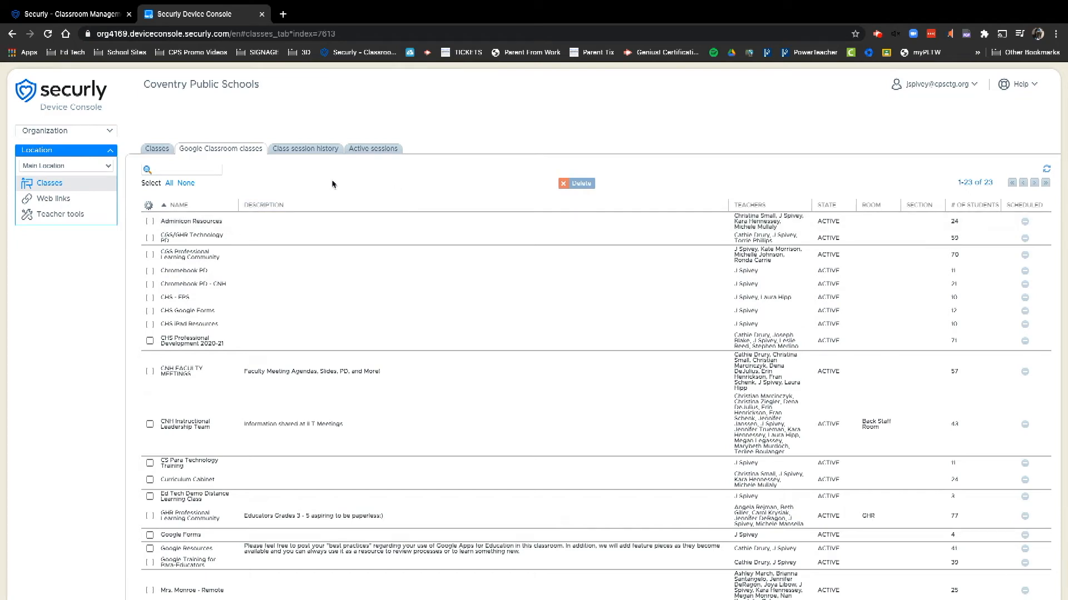
# Open the 01/11/2021 Ed Tech Demo Distance Learning Class session from the session history and examine its top sites chart
pyautogui.click(308, 152)
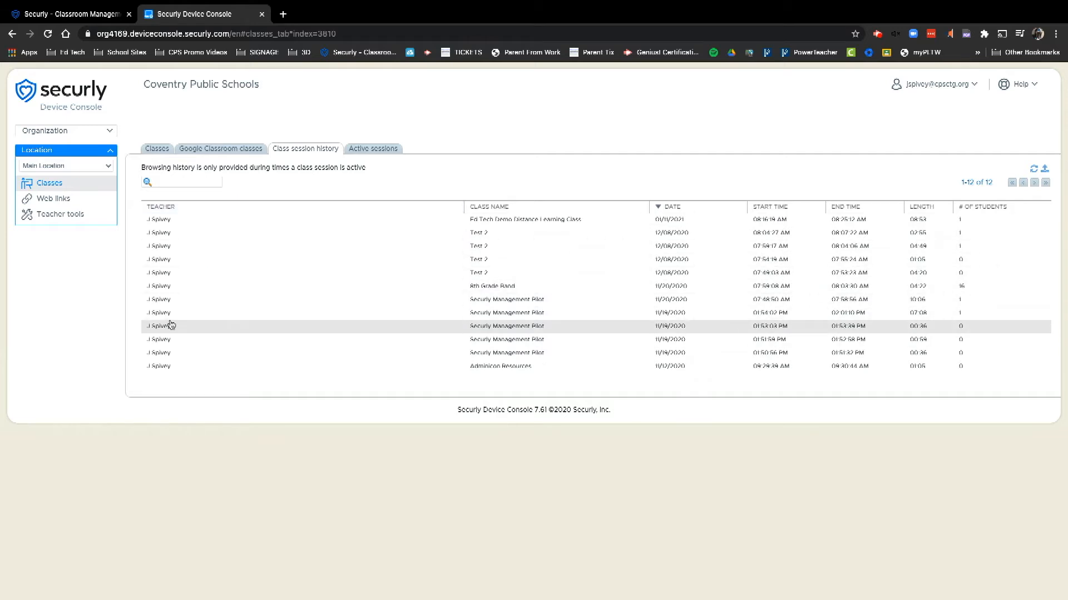
pyautogui.click(207, 223)
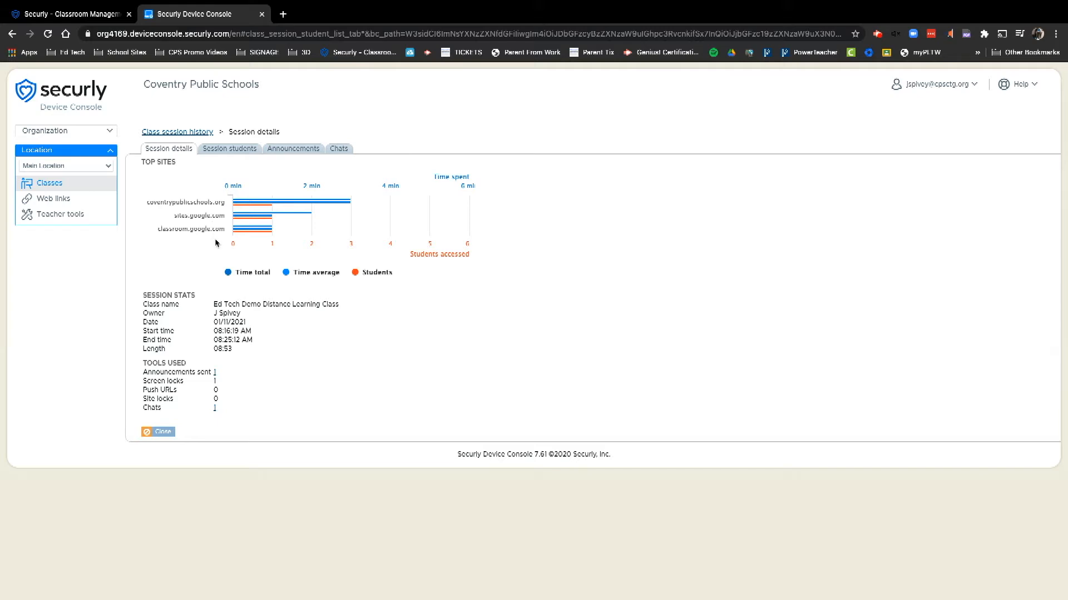
pyautogui.moveTo(236, 206)
pyautogui.moveTo(304, 218)
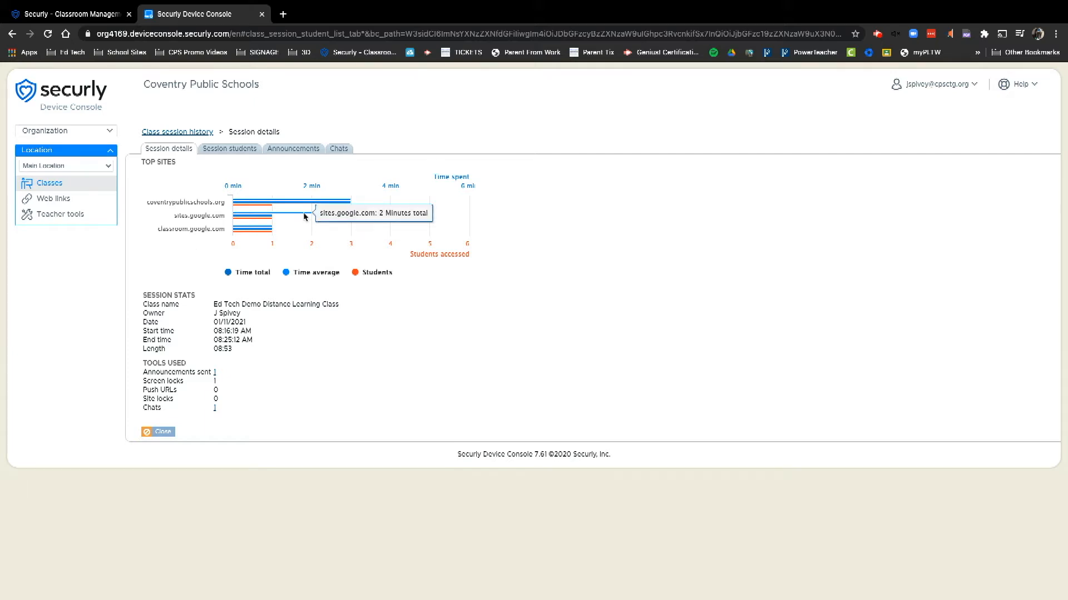
pyautogui.moveTo(253, 236)
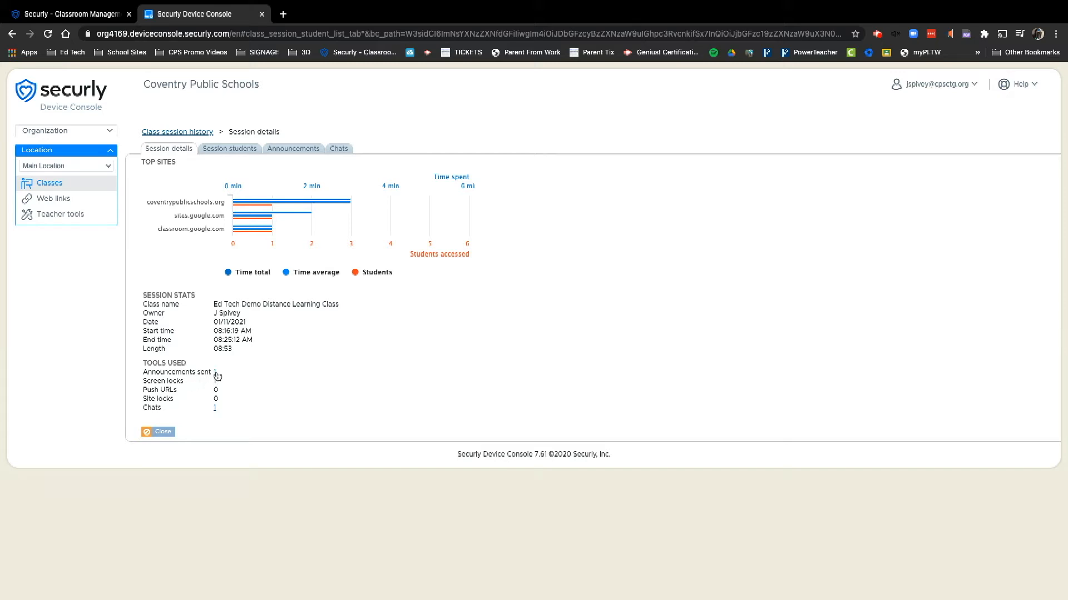
# View the session's chat and student lists, and return to the session details
pyautogui.click(214, 409)
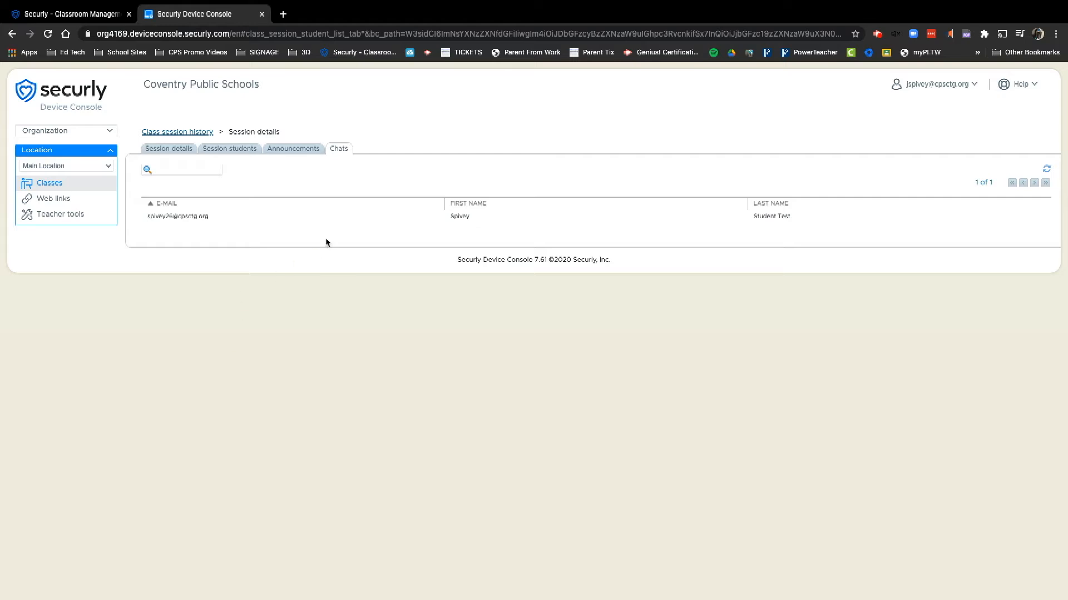
pyautogui.click(234, 152)
pyautogui.click(176, 151)
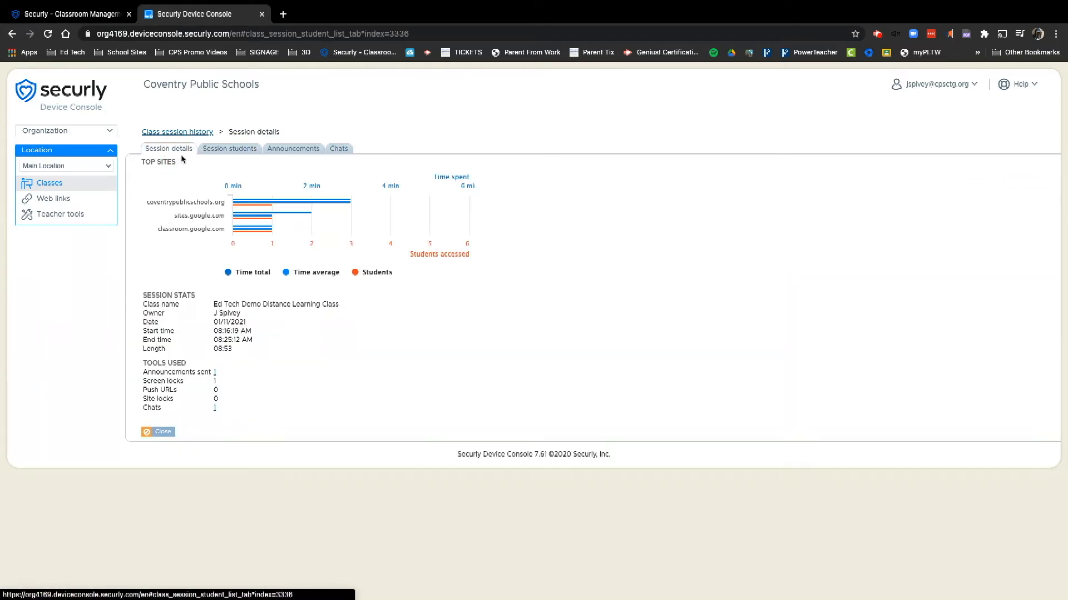
# Review the test student's browsing history, command history, saved screens and chat history for the session, and close the record
pyautogui.click(231, 151)
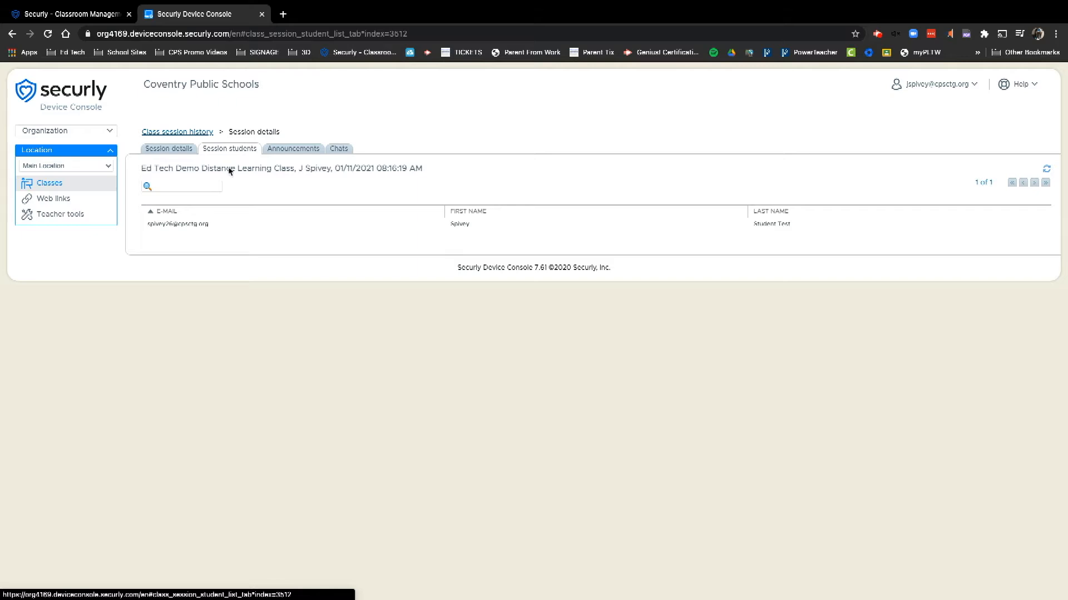
pyautogui.click(193, 226)
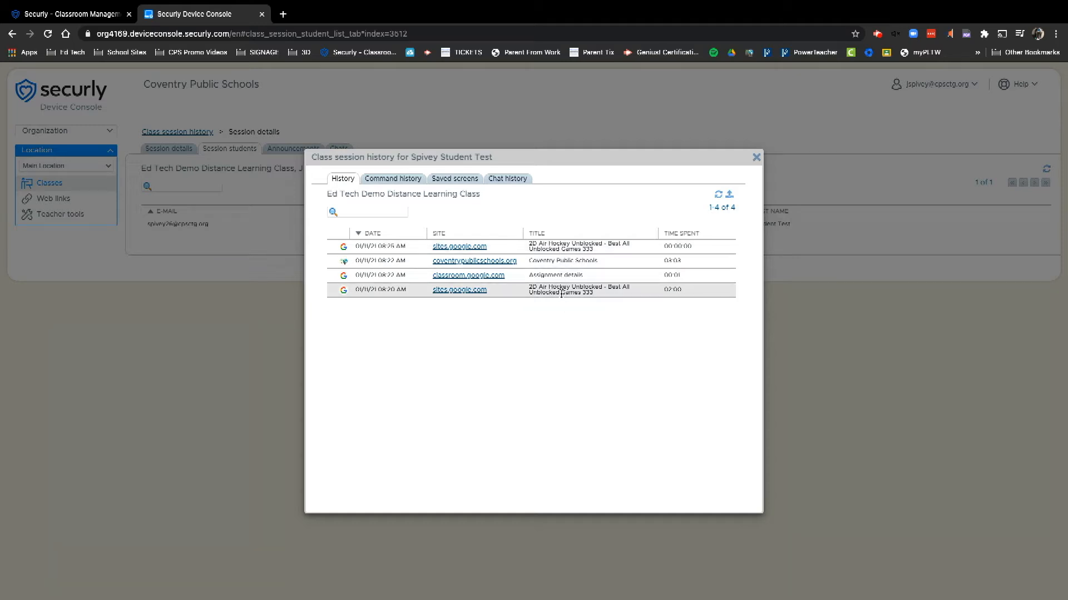
pyautogui.click(384, 180)
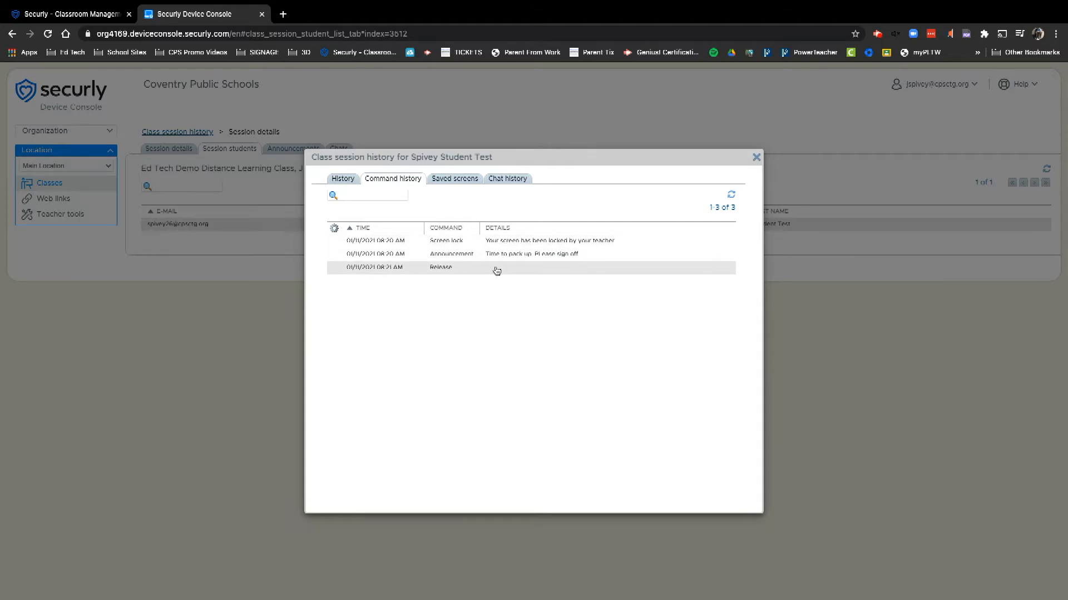
pyautogui.click(455, 180)
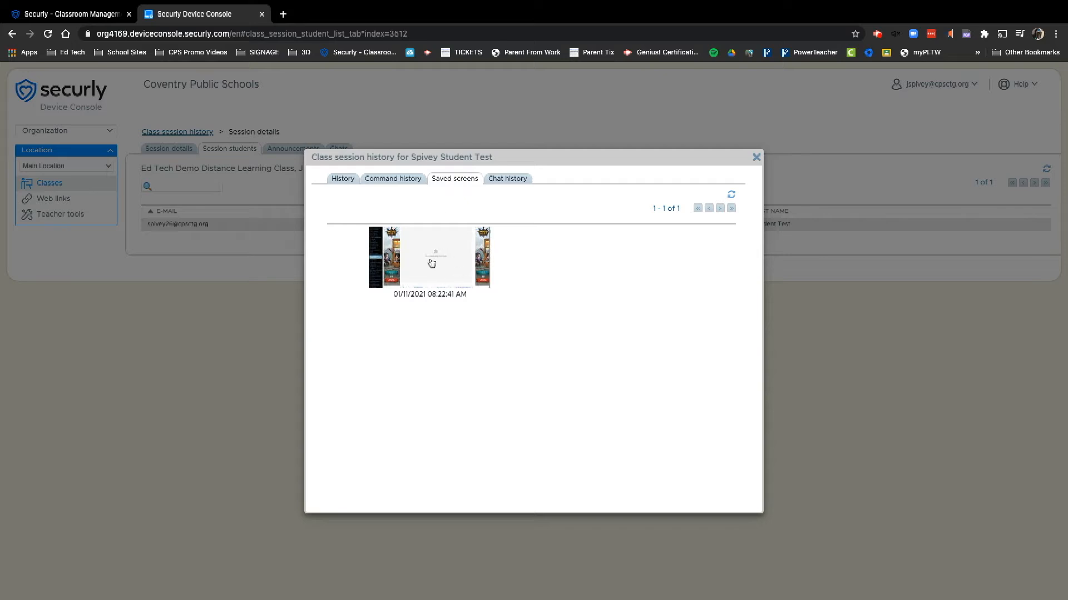
pyautogui.click(508, 178)
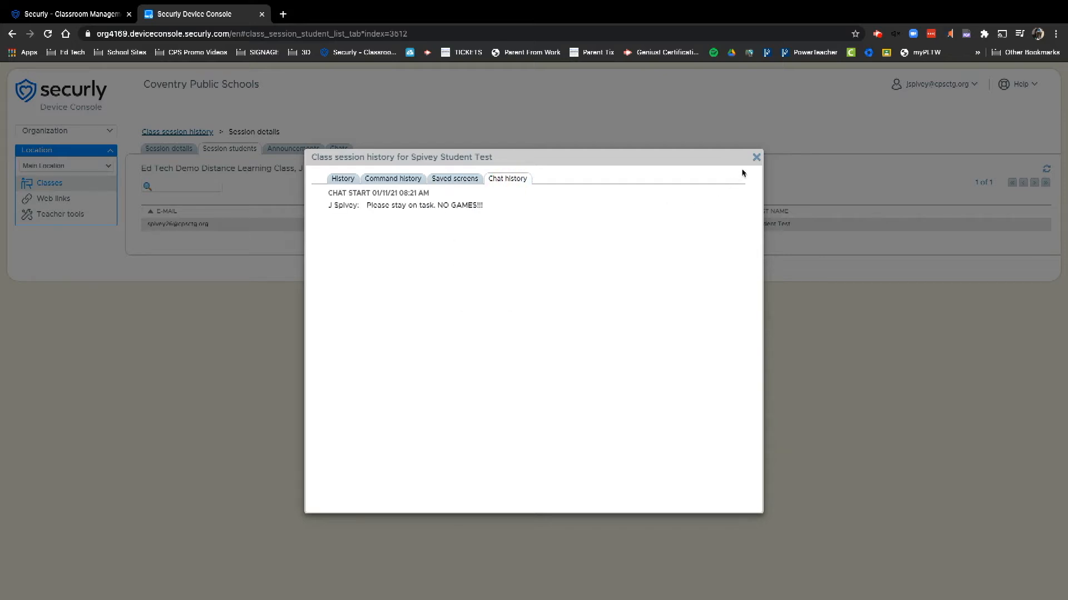
pyautogui.click(755, 160)
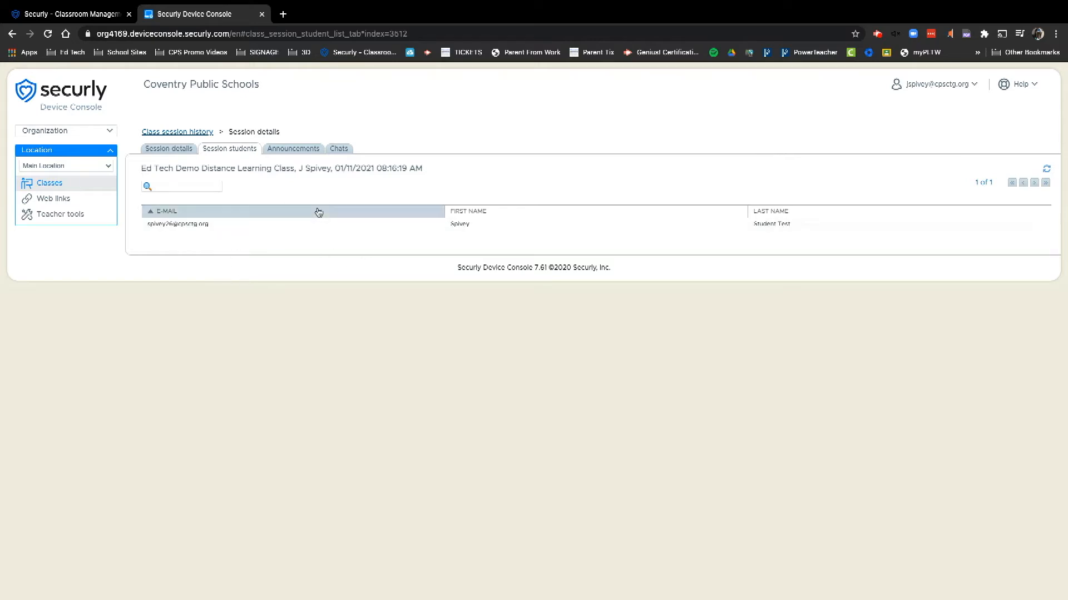
# Review the announcements sent during the session and its list of student chats
pyautogui.click(295, 151)
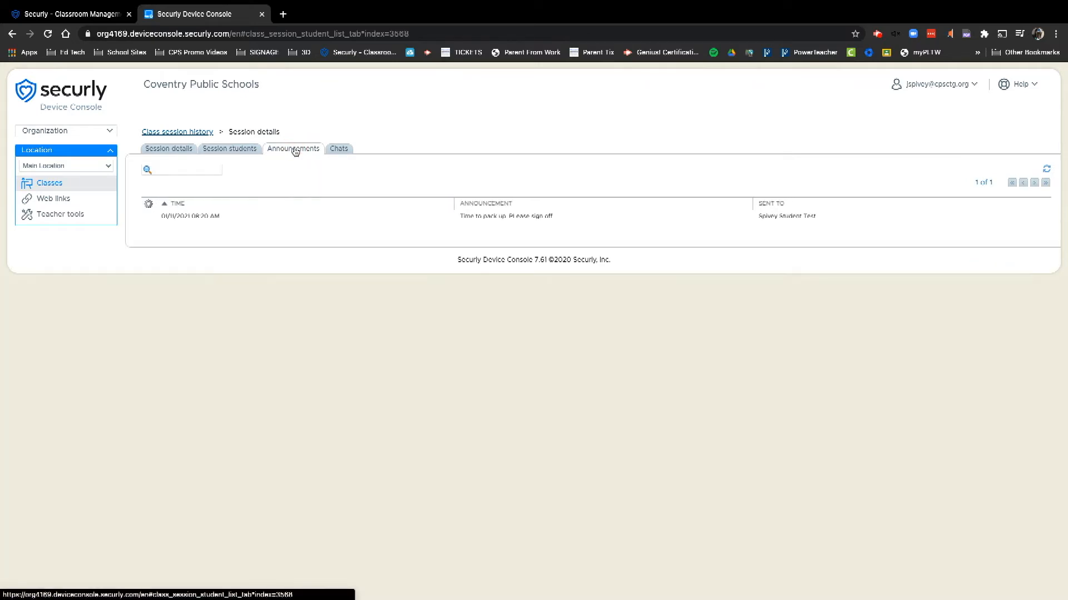
pyautogui.click(340, 148)
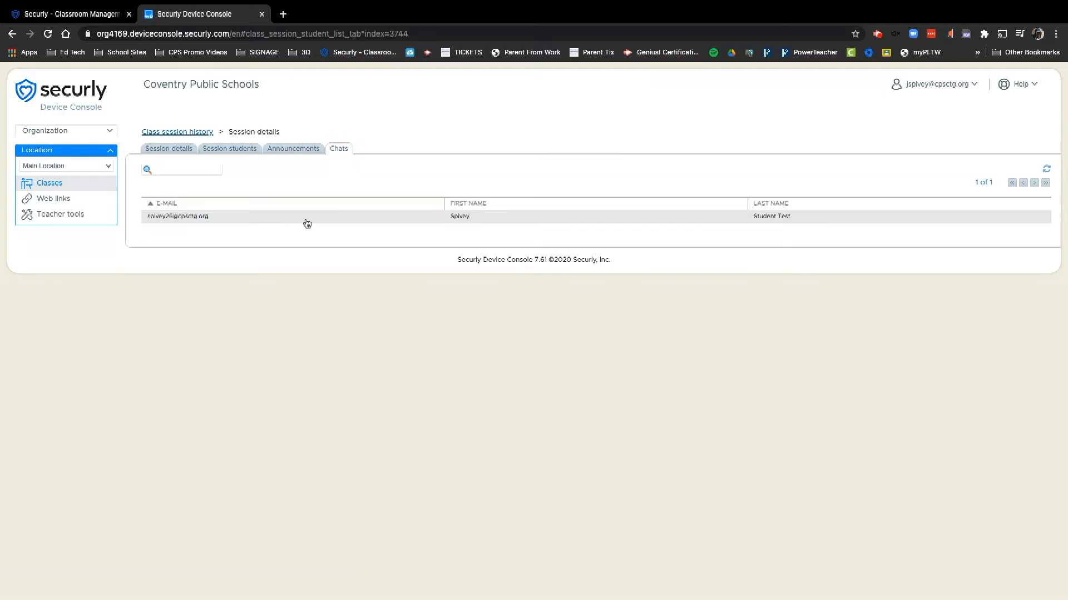
# Leave the session record by way of its details, return to the class session history, and open the teacher tools page
pyautogui.click(176, 152)
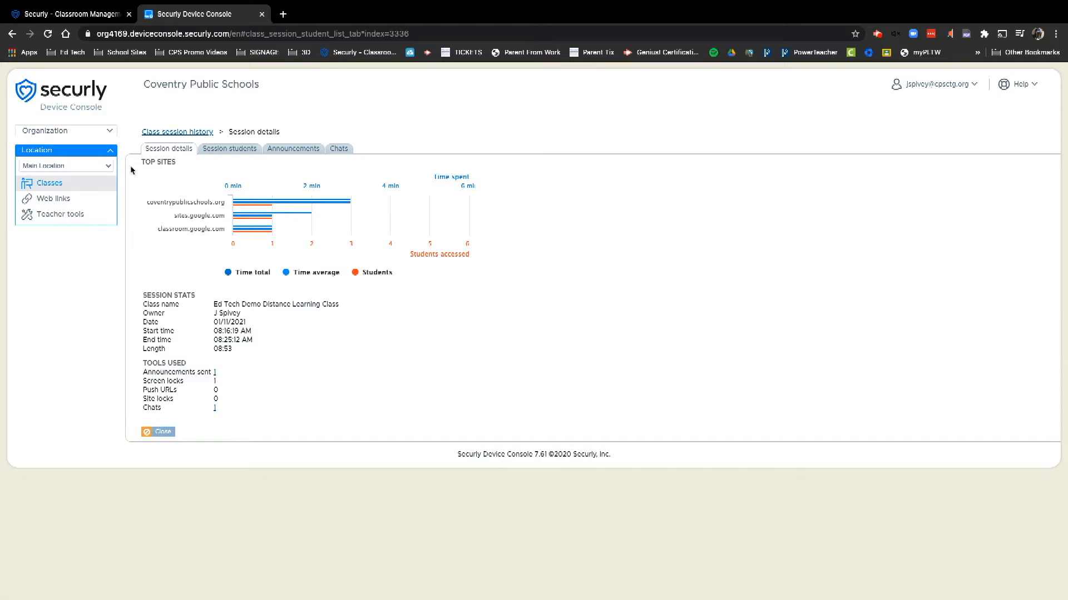
pyautogui.click(185, 133)
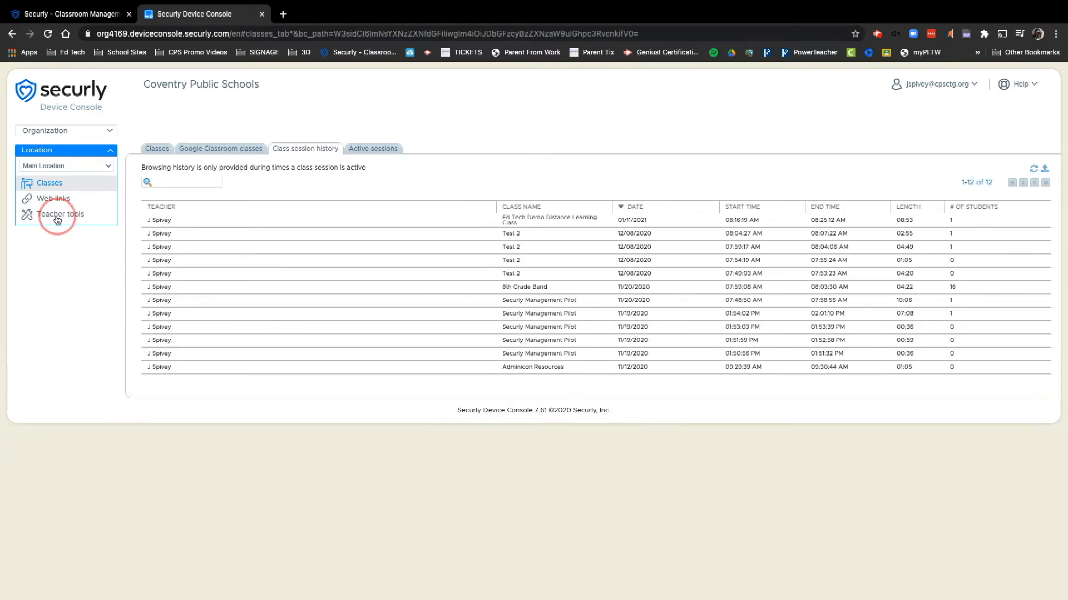
pyautogui.click(61, 217)
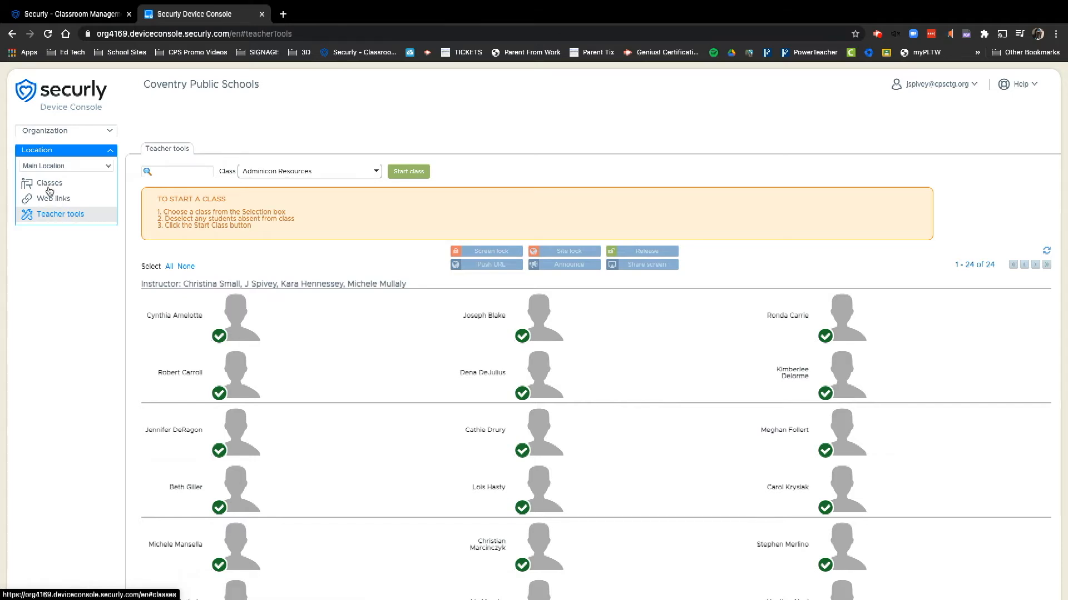
# Review the saved web links and the custom block list, and return to the web links
pyautogui.click(47, 201)
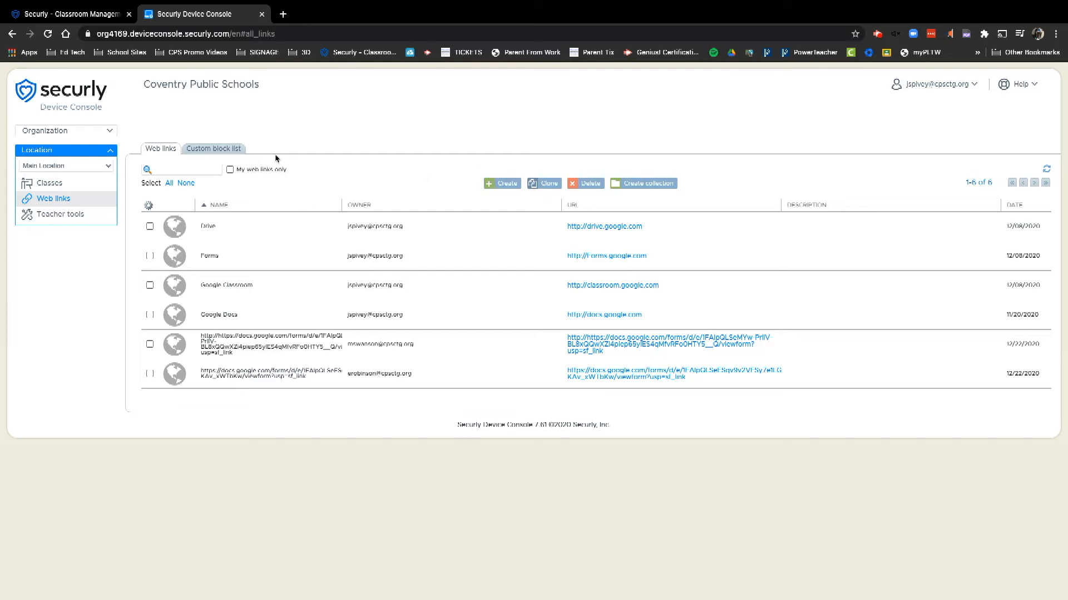
pyautogui.click(208, 150)
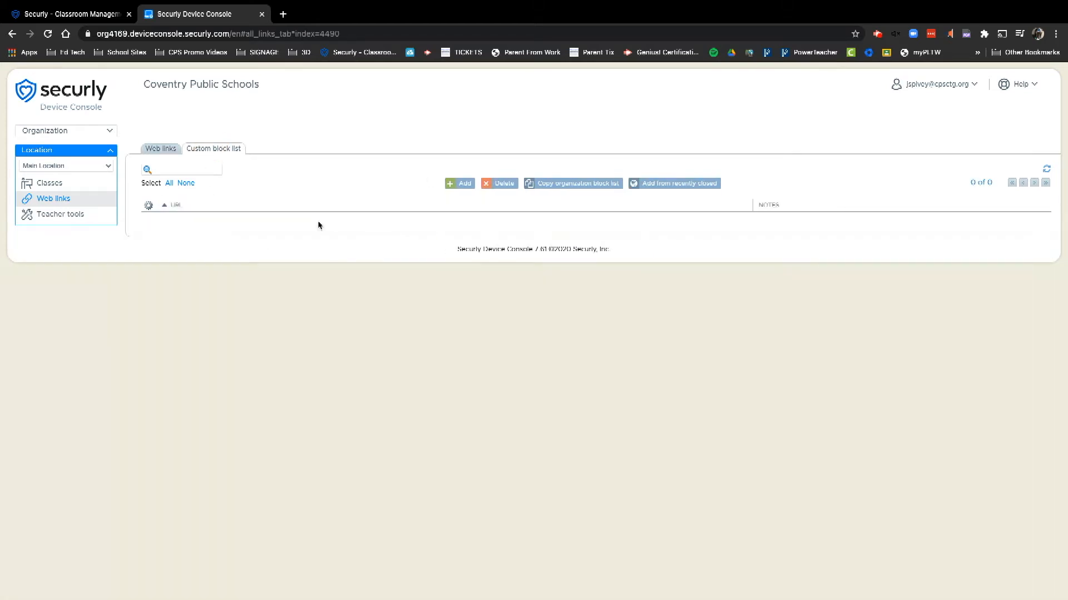
pyautogui.click(159, 151)
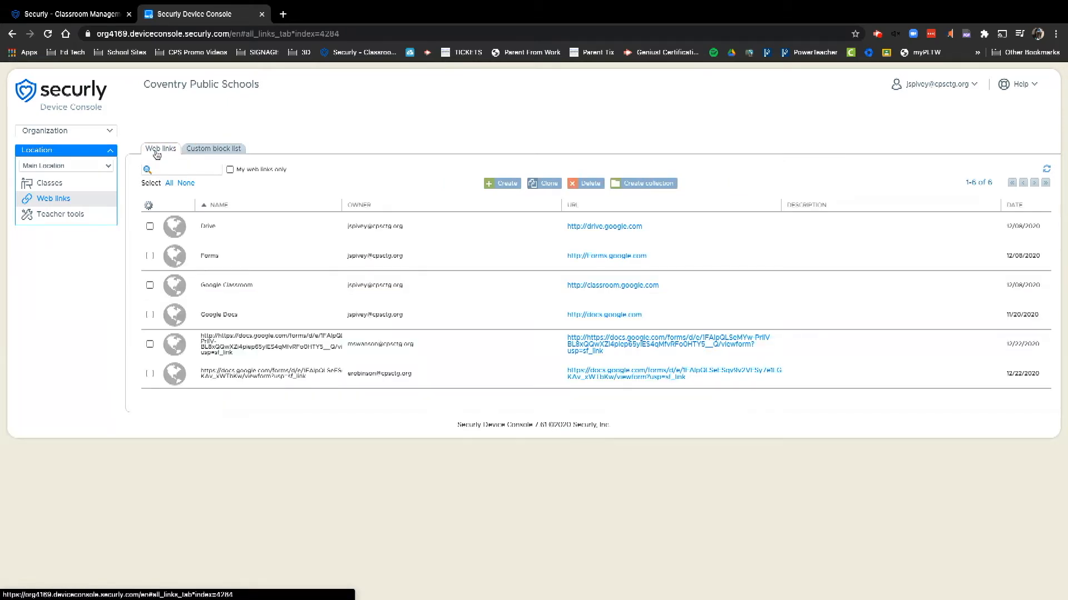
# Choose Ed Tech Demo Distance Learning Class as the class in the teacher tools
pyautogui.click(70, 219)
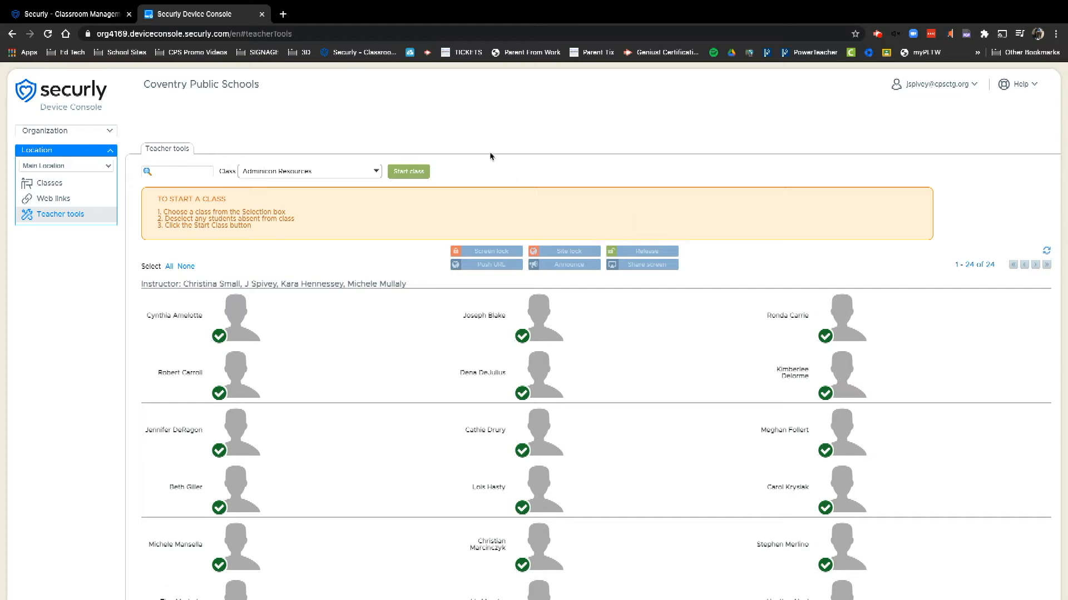
pyautogui.click(331, 175)
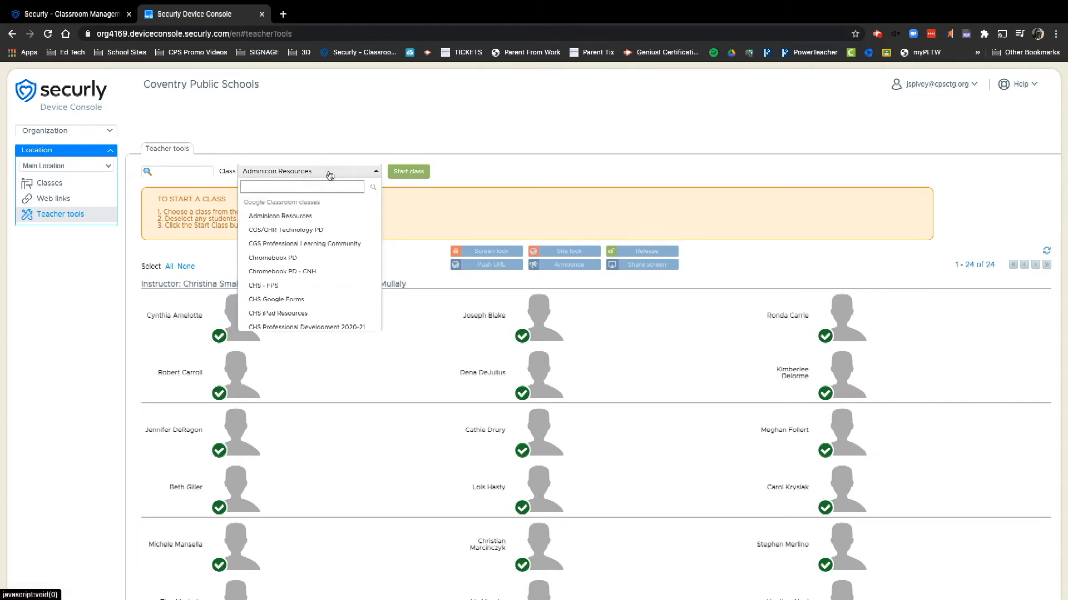
pyautogui.scroll(-5, 324, 240)
pyautogui.scroll(-1, 324, 240)
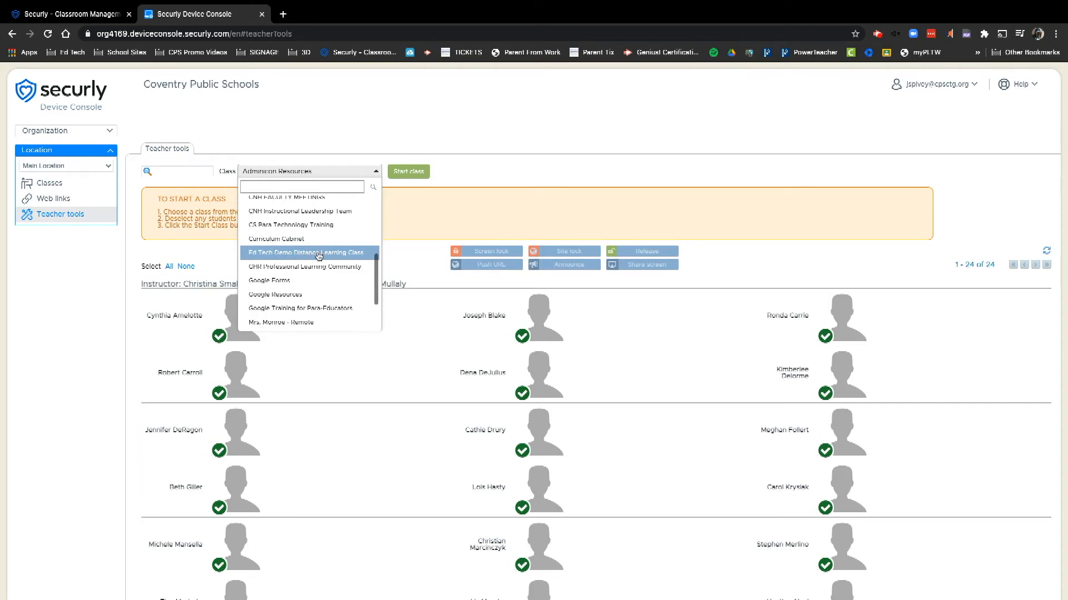
pyautogui.click(319, 255)
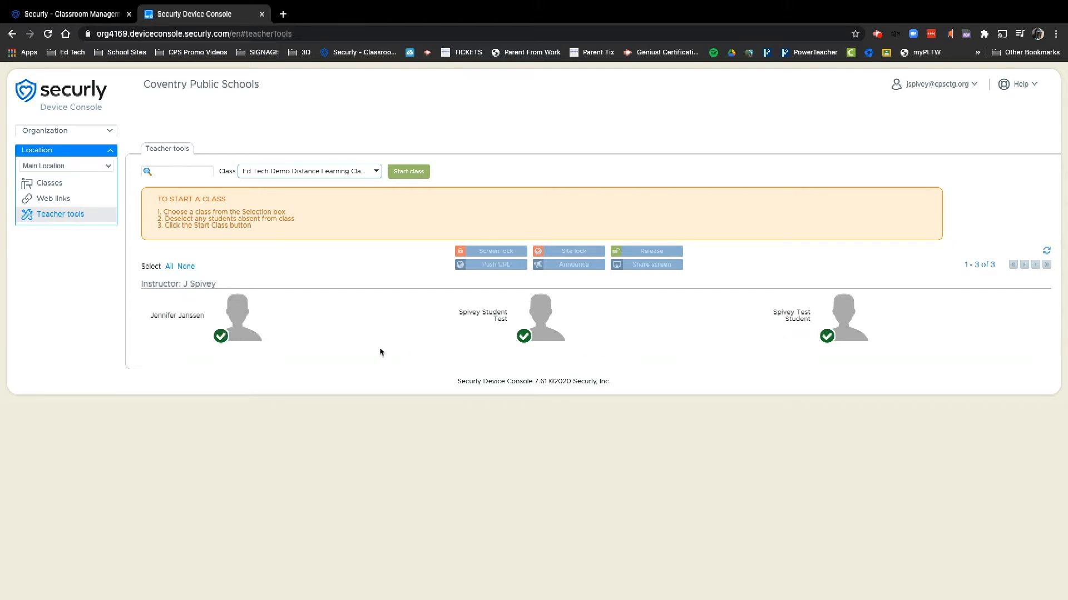
# Deselect the first listed student as absent, and set the new class session's end time minutes to 11
pyautogui.click(236, 337)
pyautogui.click(400, 177)
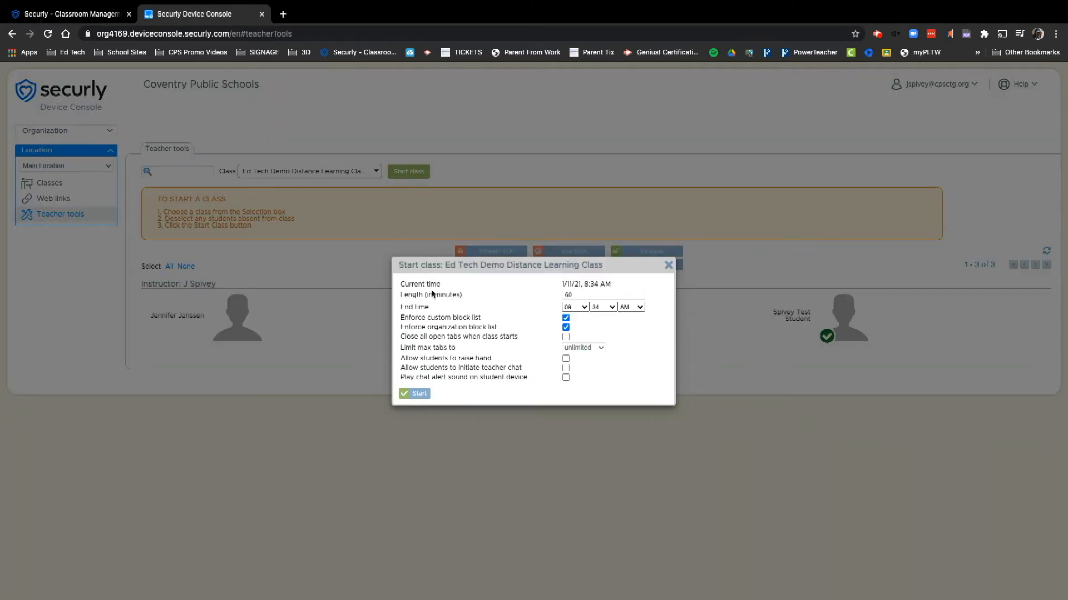
pyautogui.click(608, 307)
pyautogui.click(601, 53)
# Start the class session with closing of open tabs switched off and the maximum tabs kept at unlimited
pyautogui.click(566, 338)
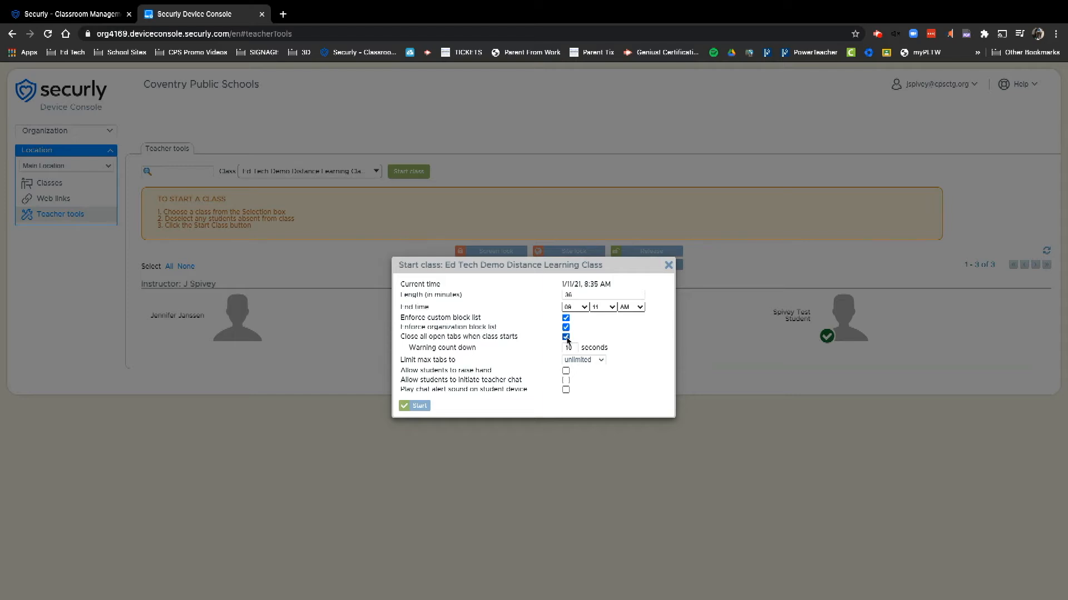
pyautogui.click(567, 337)
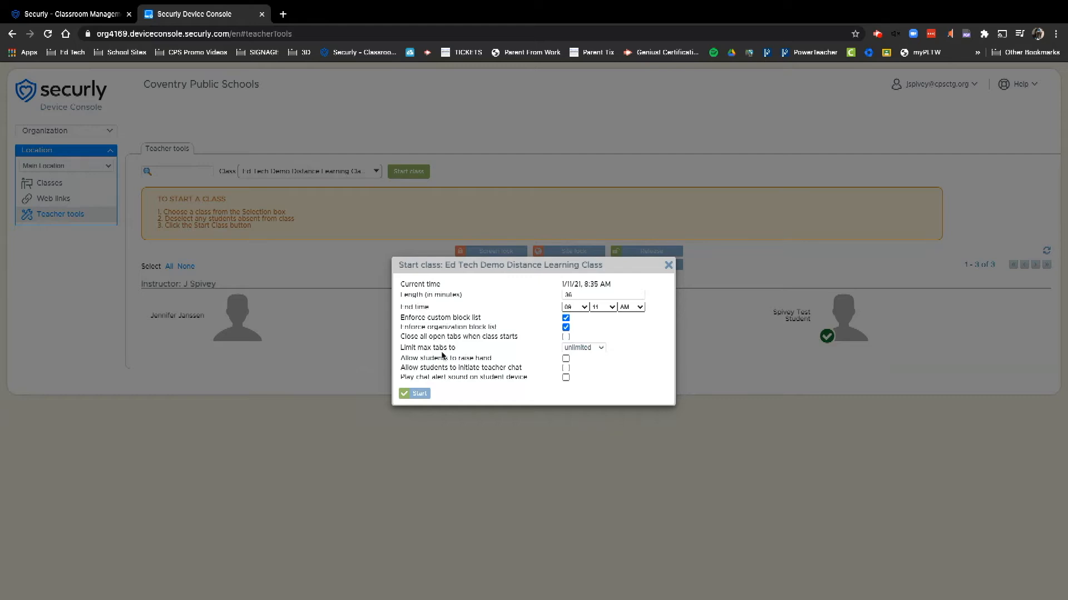
pyautogui.click(600, 349)
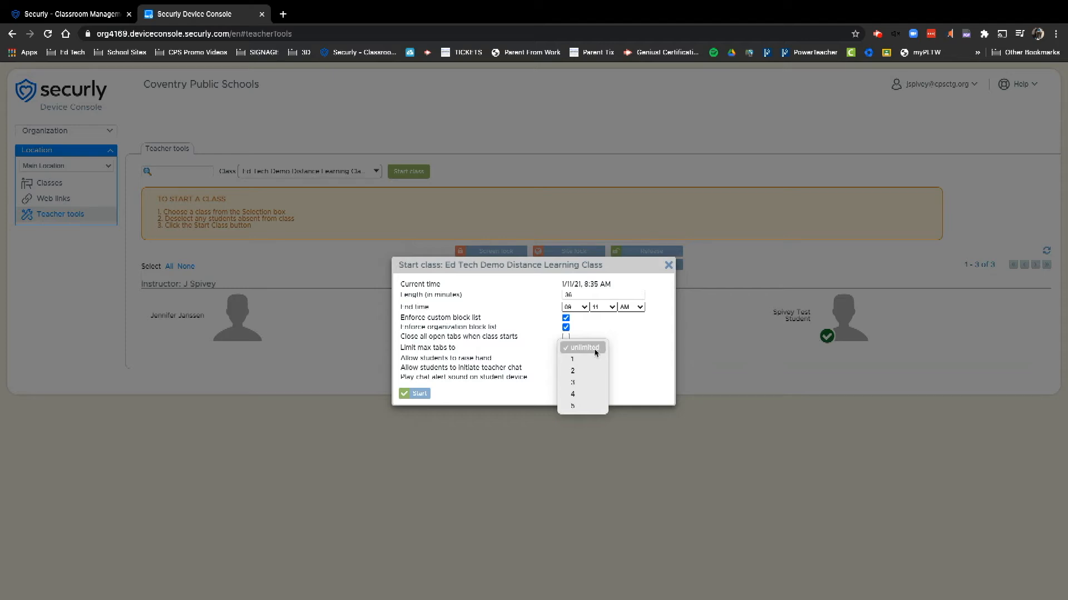
pyautogui.click(595, 352)
pyautogui.click(591, 346)
pyautogui.click(590, 349)
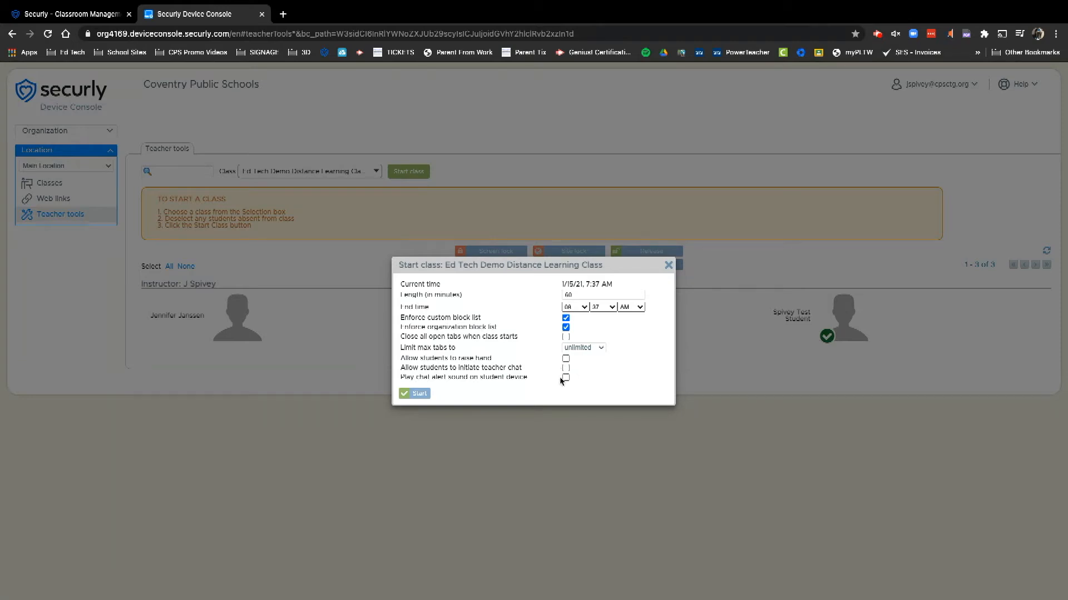
pyautogui.click(423, 394)
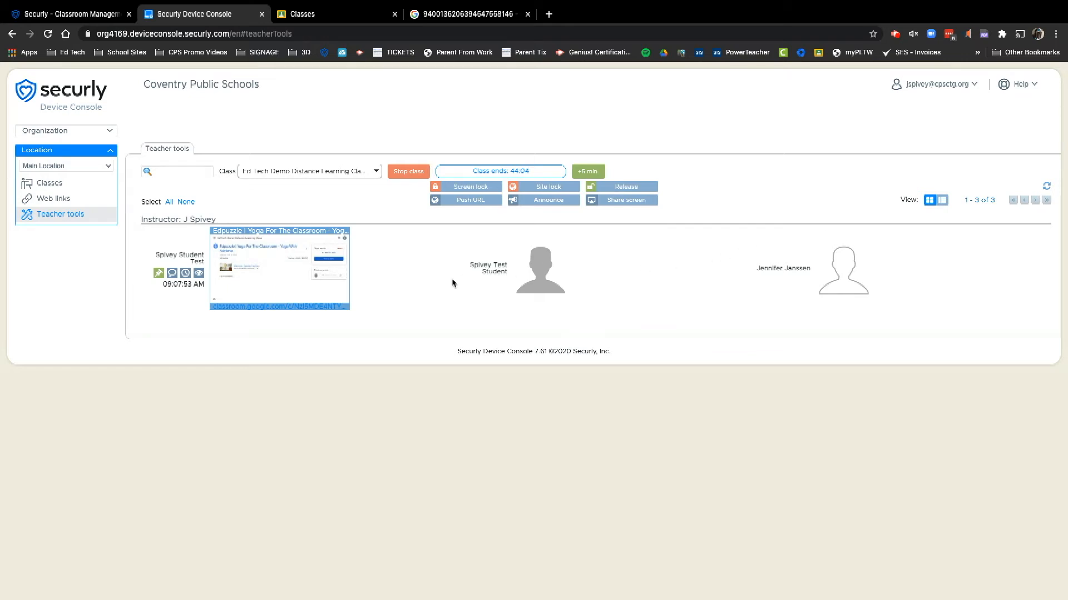
# Apply a screen lock with the default teacher message to all devices in the class, and release all of them
pyautogui.click(471, 189)
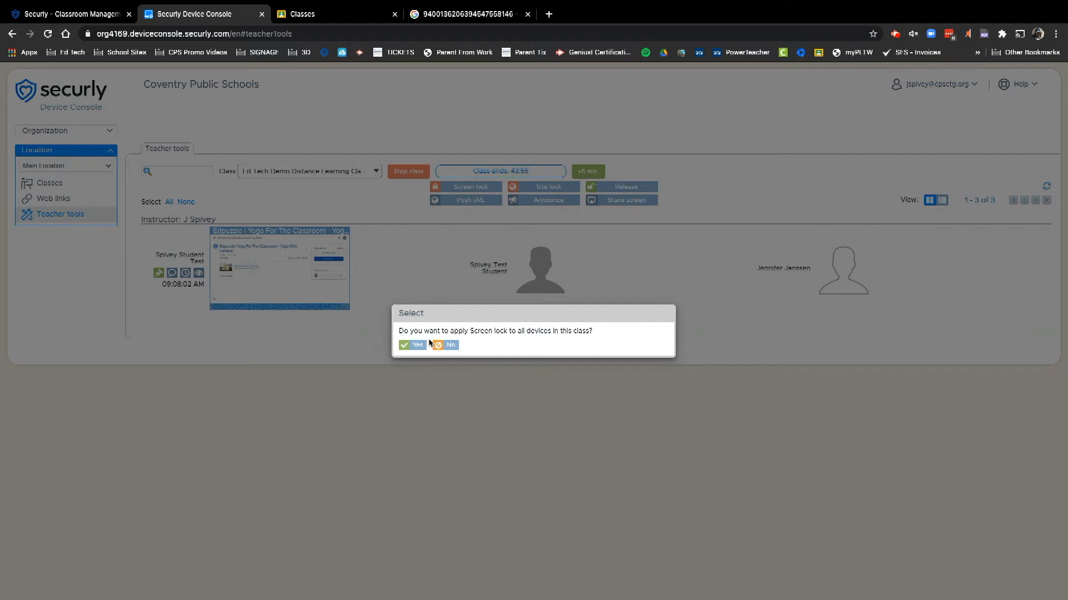
pyautogui.click(414, 345)
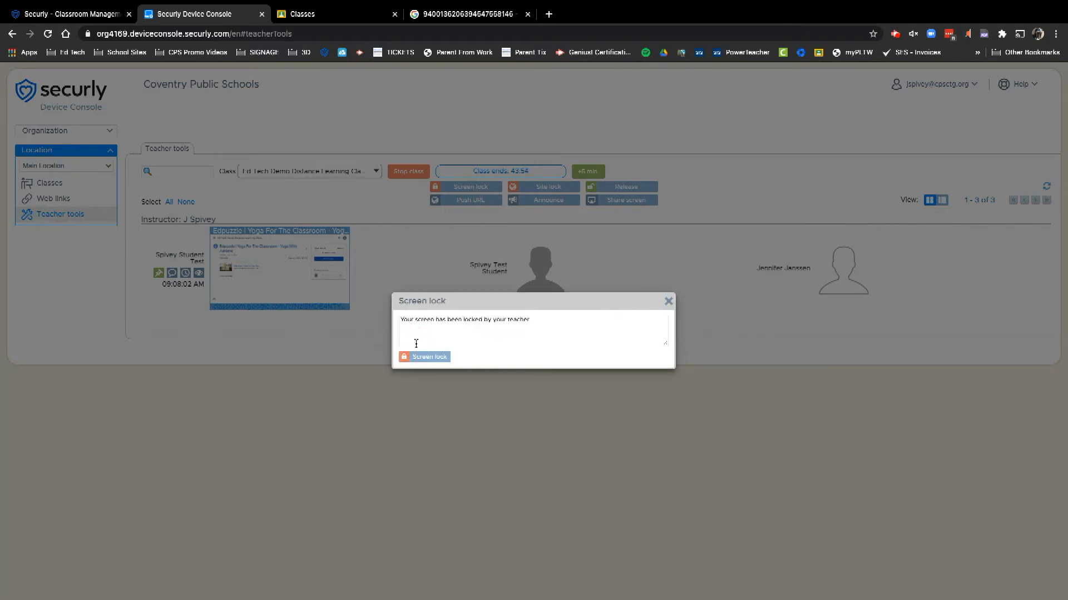
pyautogui.moveTo(532, 322); pyautogui.dragTo(400, 321)
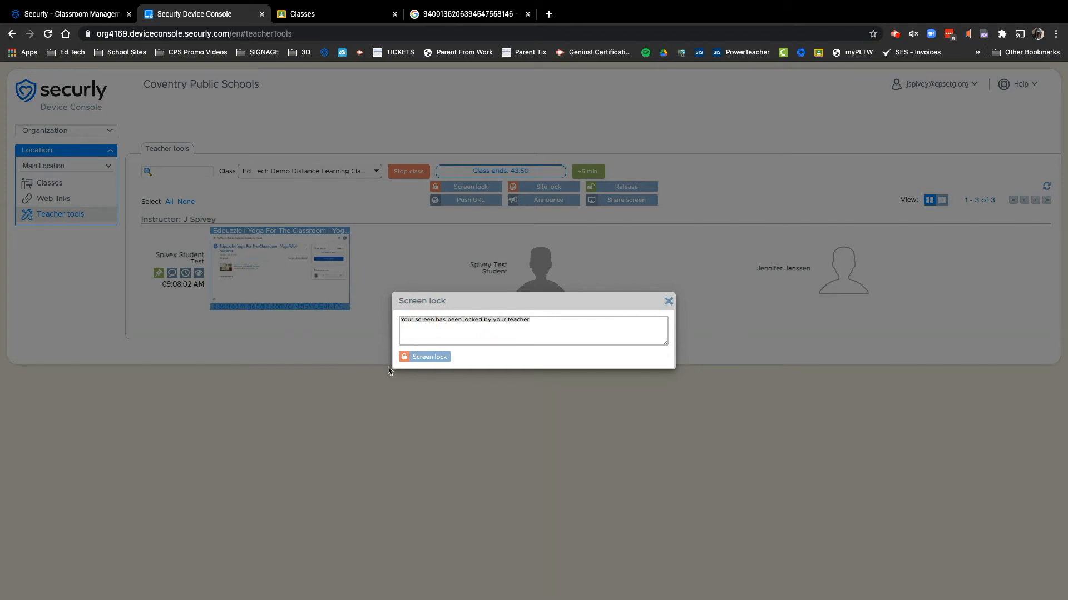
pyautogui.click(430, 357)
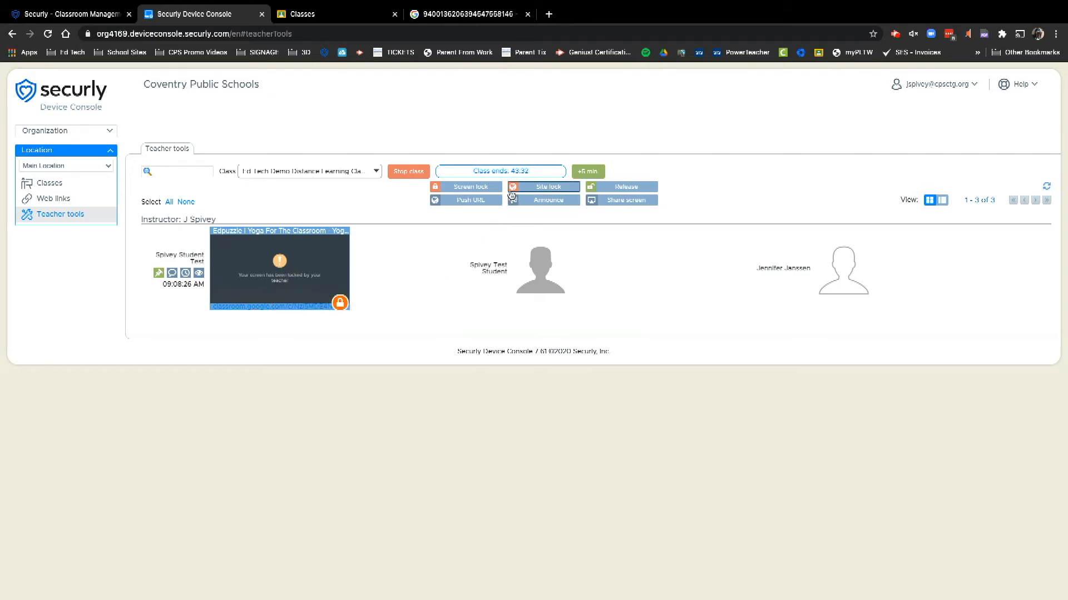
pyautogui.click(620, 189)
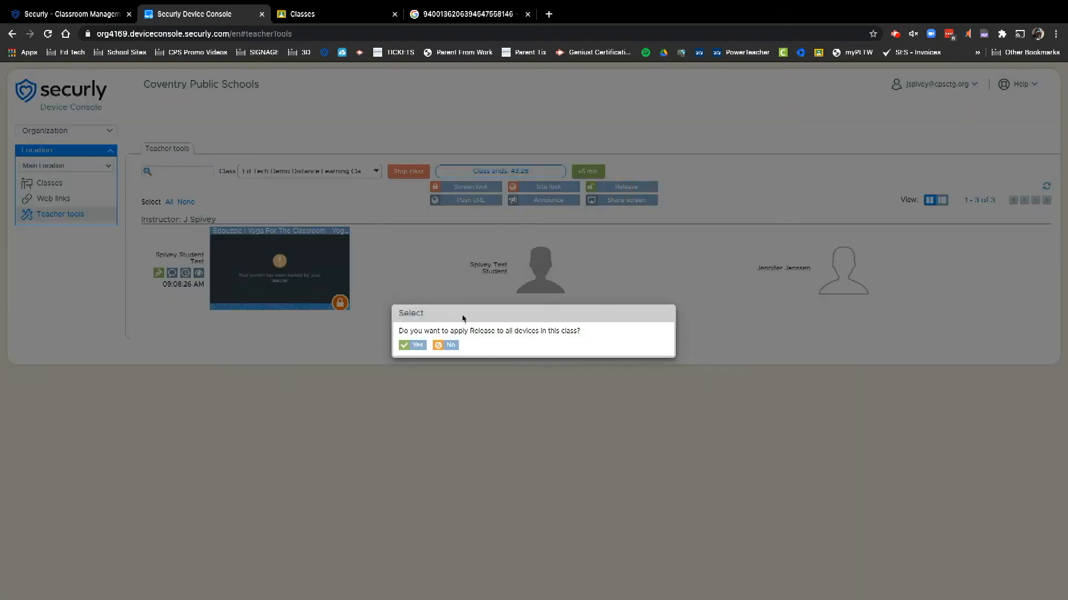
pyautogui.click(418, 346)
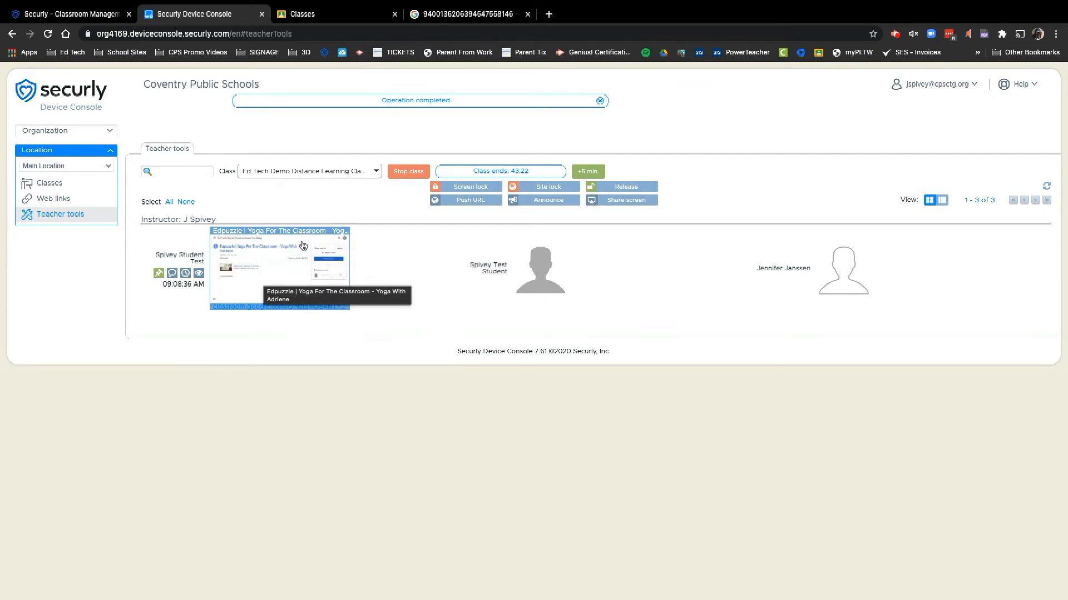
# Examine the Site lock web link restrictions and the own-links filter, and view the Push URL prompt, applying neither to the class
pyautogui.click(537, 189)
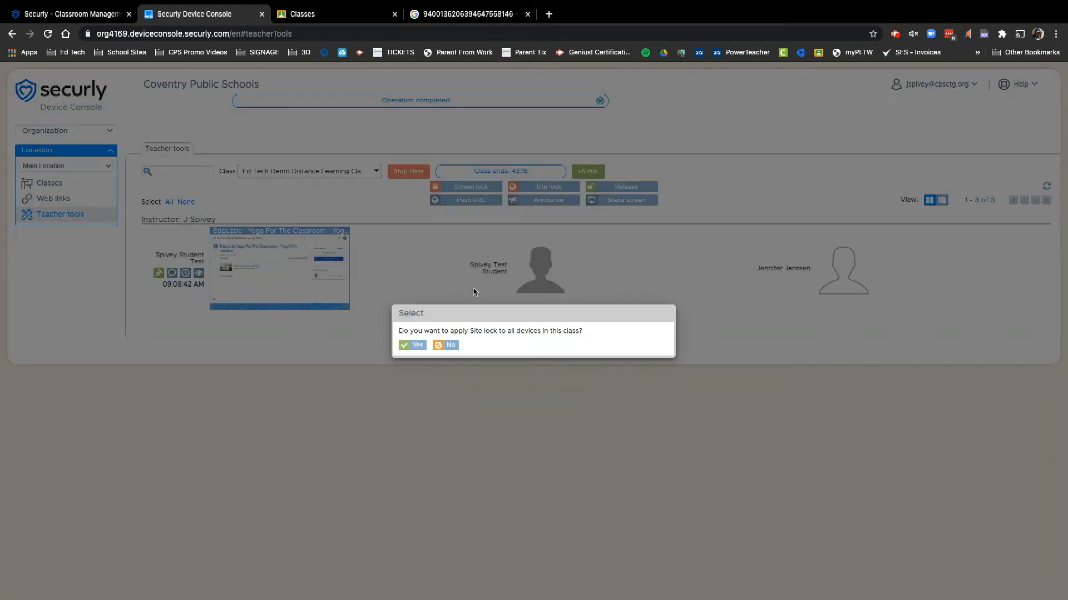
pyautogui.click(416, 345)
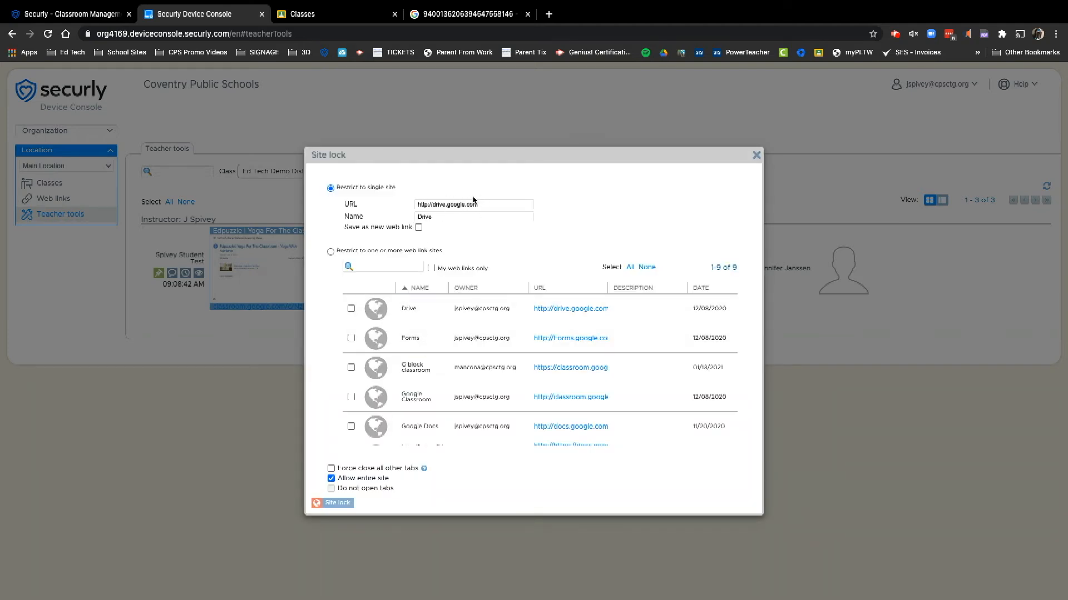
pyautogui.click(330, 251)
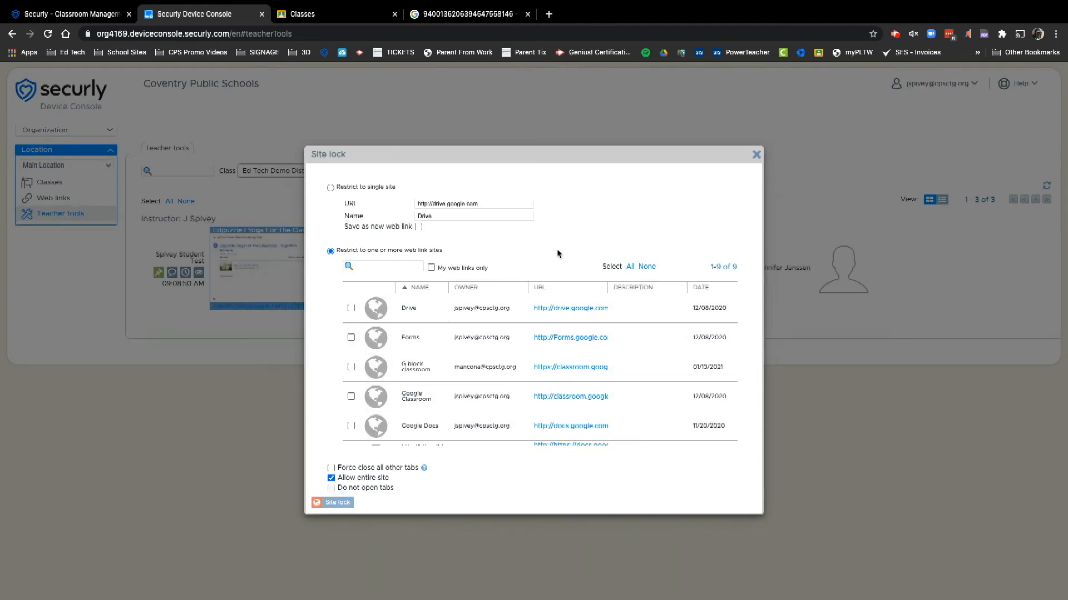
pyautogui.scroll(-2, 386, 362)
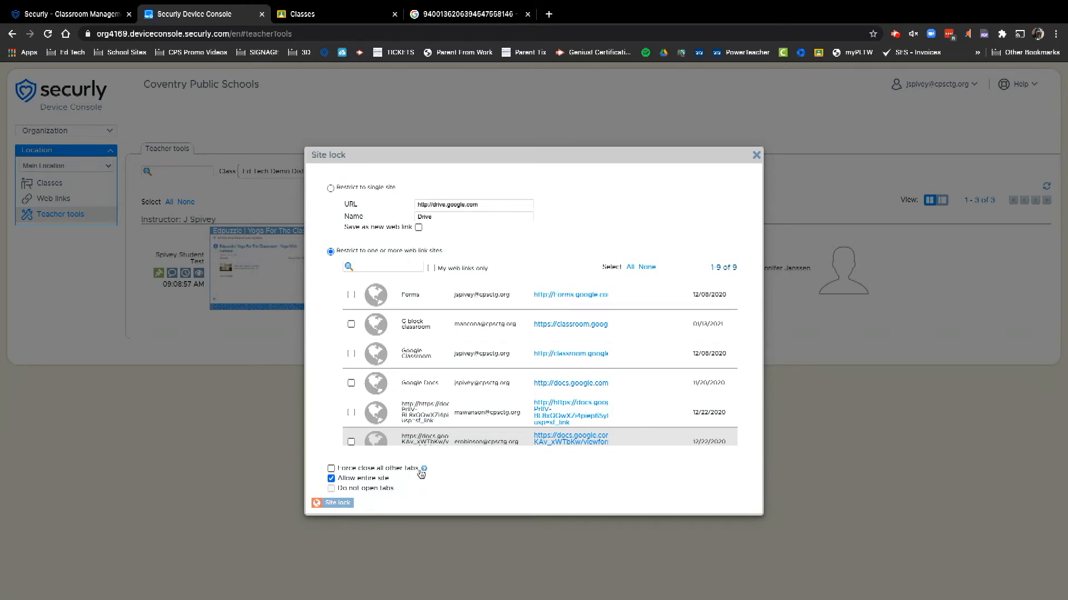
pyautogui.moveTo(421, 473)
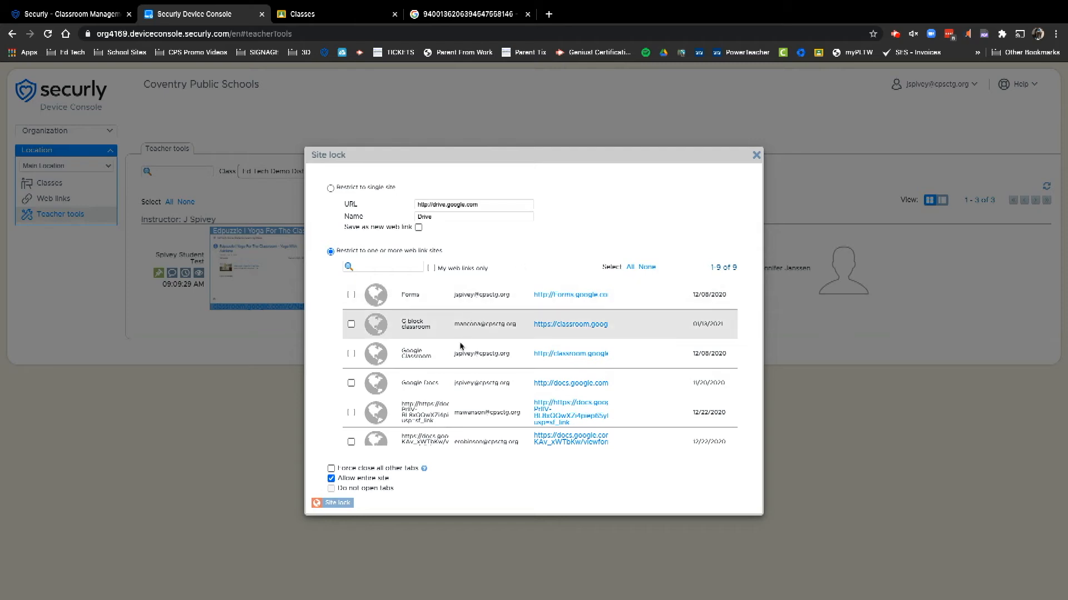
pyautogui.click(432, 269)
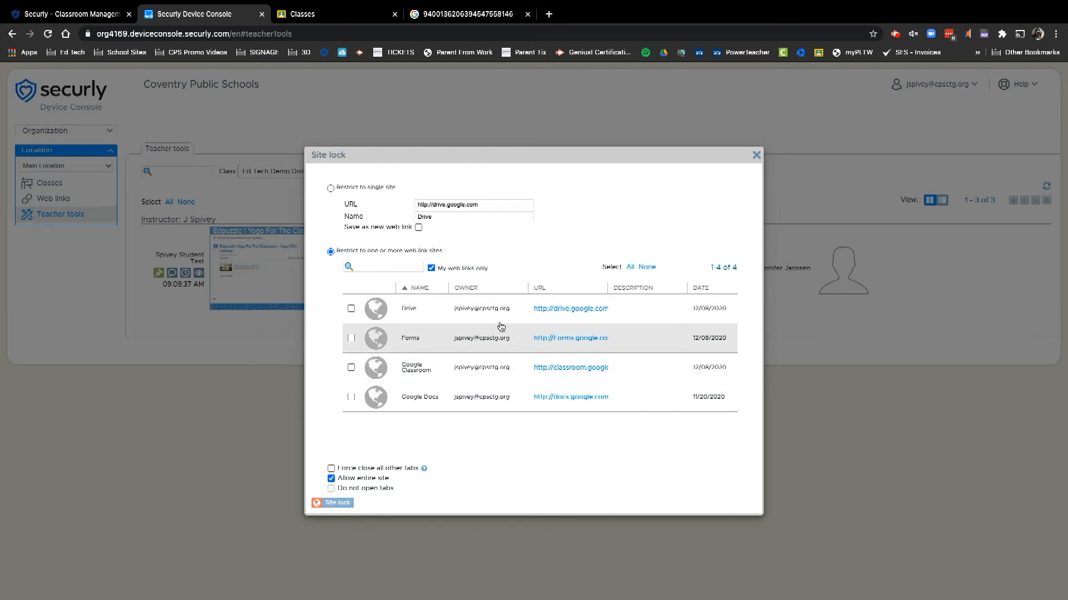
pyautogui.click(433, 268)
pyautogui.scroll(-3, 479, 311)
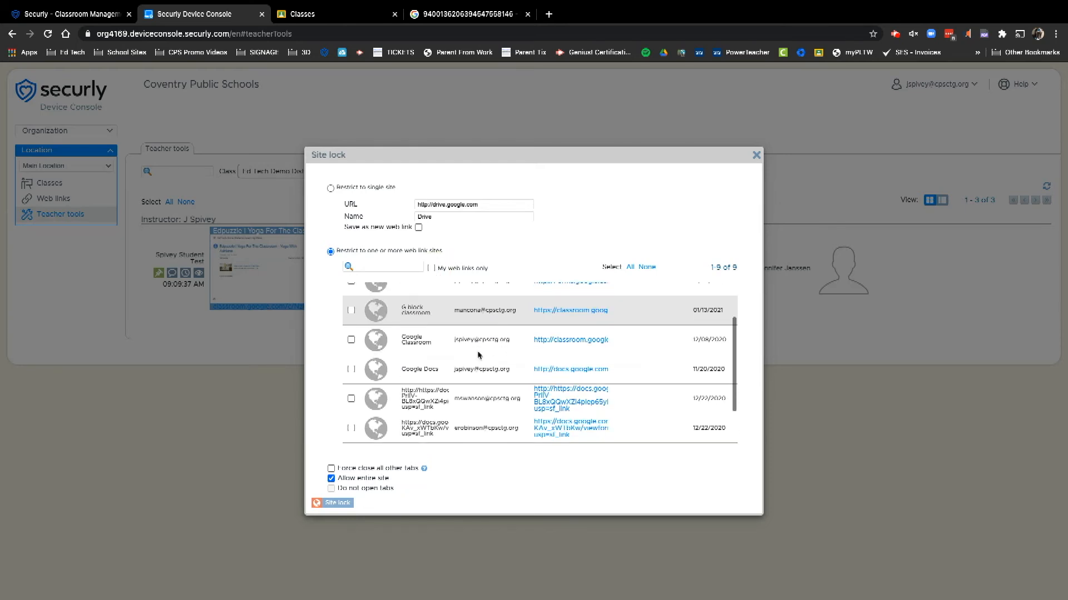
pyautogui.scroll(4, 478, 356)
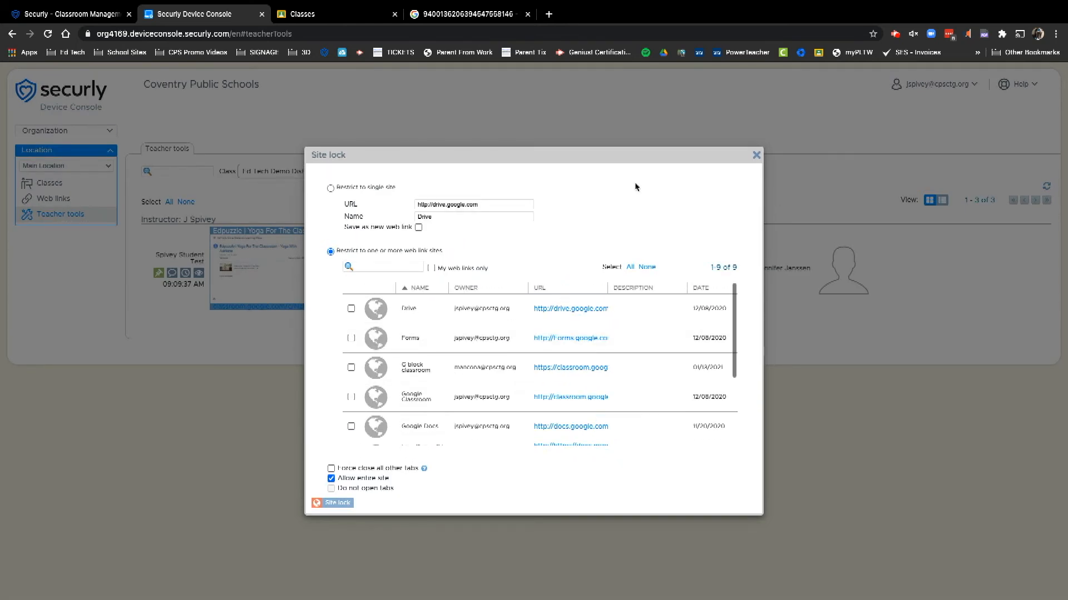
pyautogui.click(756, 156)
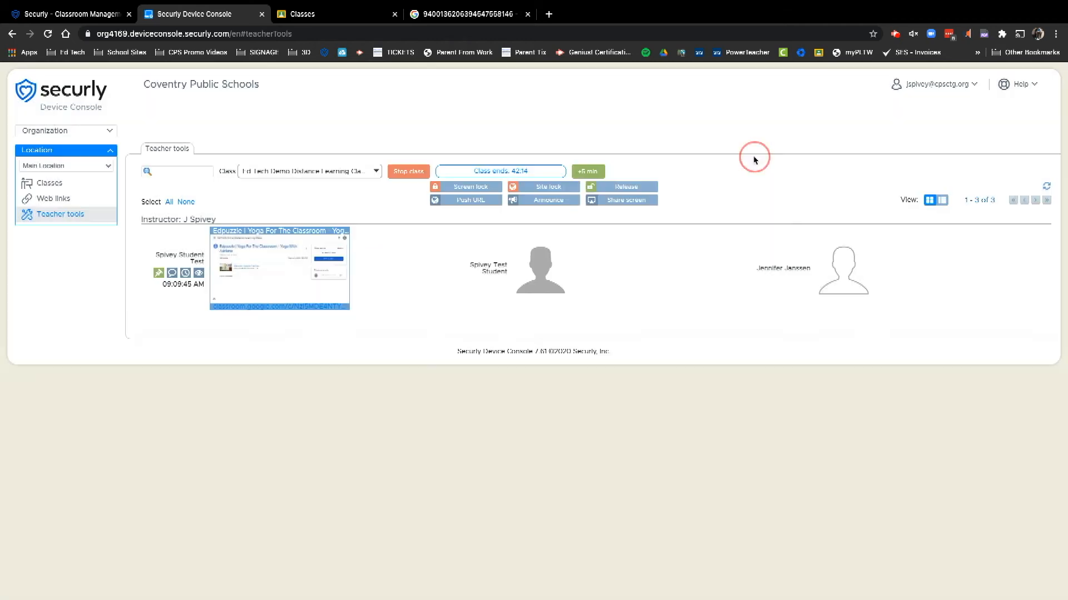
pyautogui.click(476, 204)
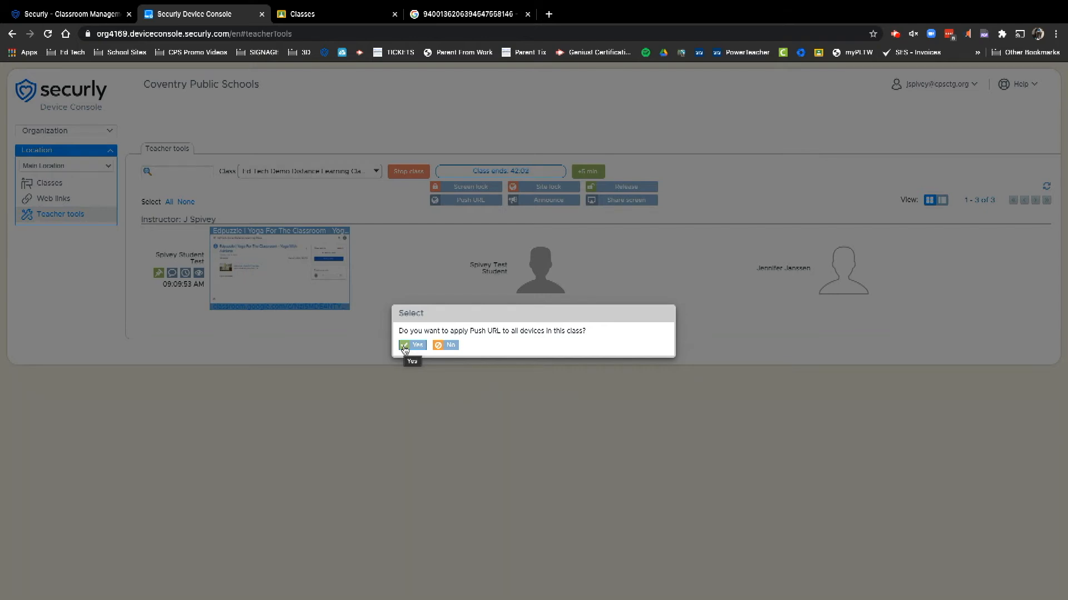
pyautogui.click(444, 347)
# Send all devices in the class an announcement containing "We are taking a mask break."
pyautogui.click(550, 201)
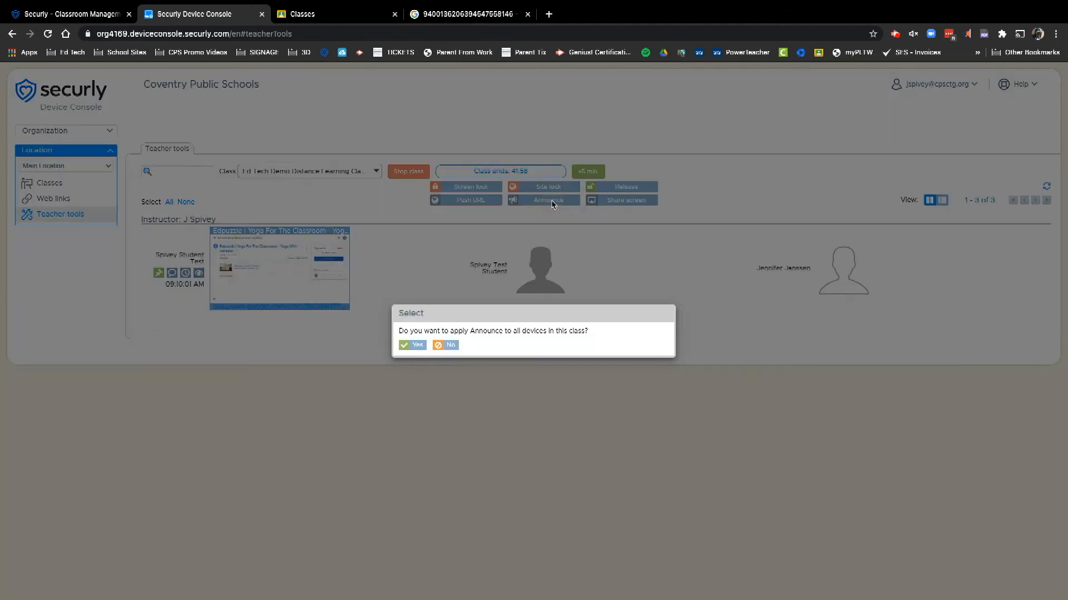
pyautogui.click(414, 348)
pyautogui.click(457, 325)
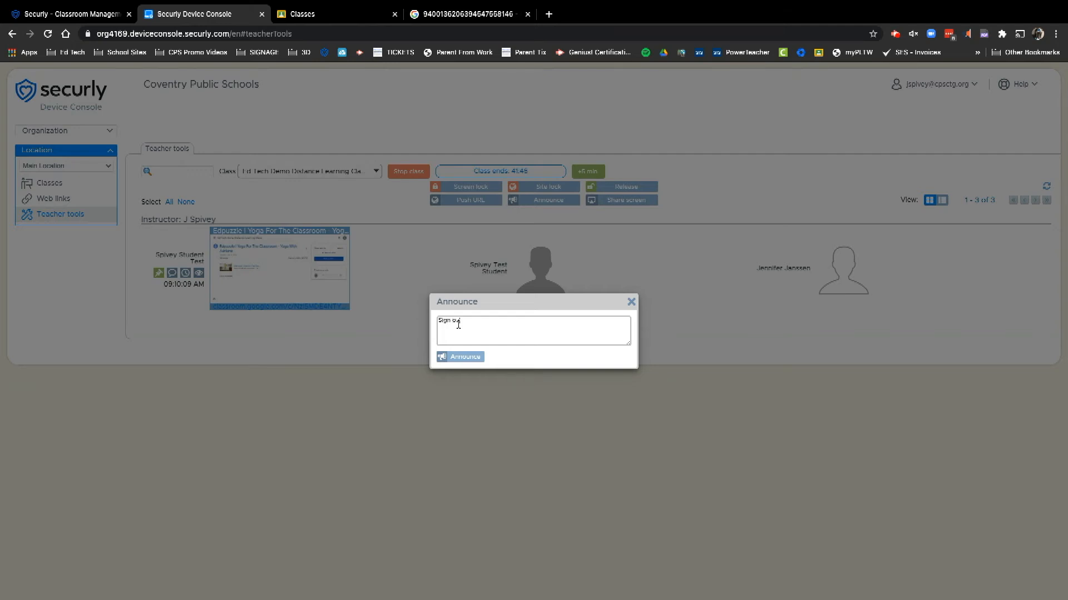
pyautogui.write('We are taking a mask break.')
pyautogui.click(465, 356)
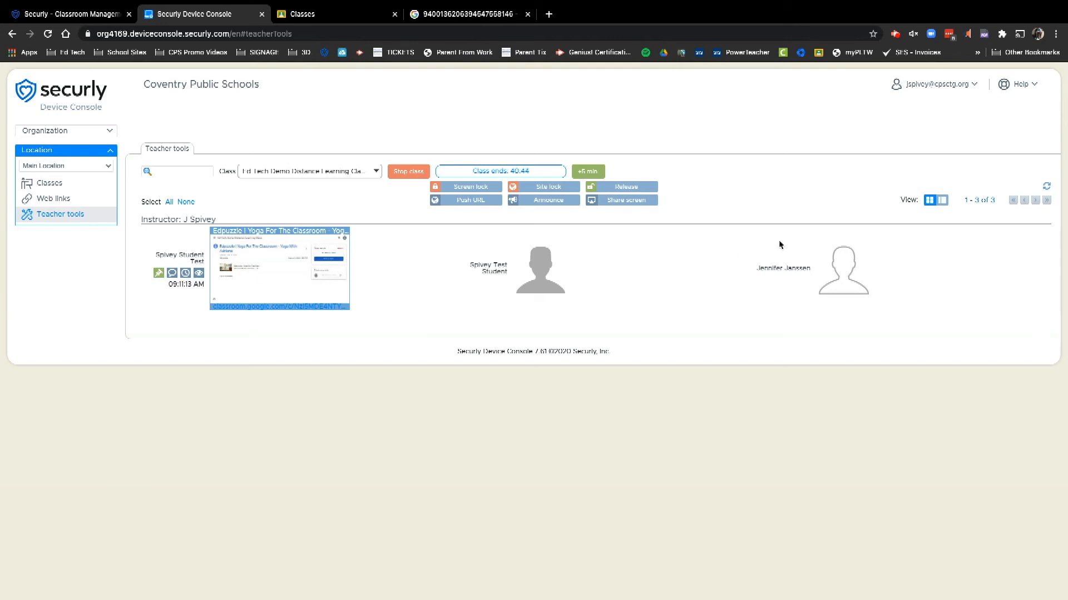
# View the students' open tabs as a list, examine the connected student's full tab list, and return to the screen thumbnails
pyautogui.click(941, 205)
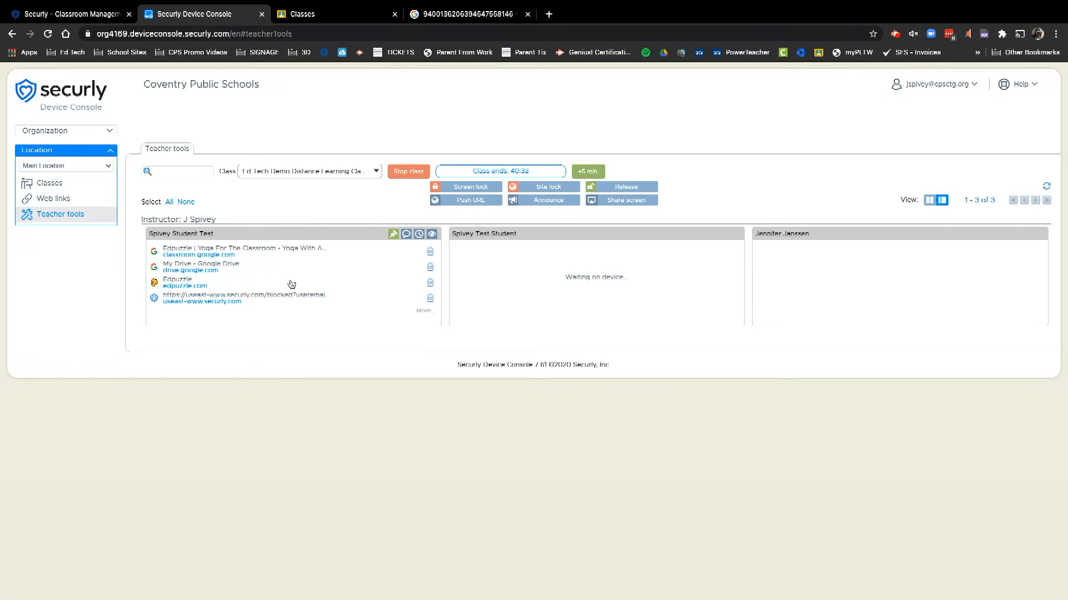
pyautogui.click(429, 316)
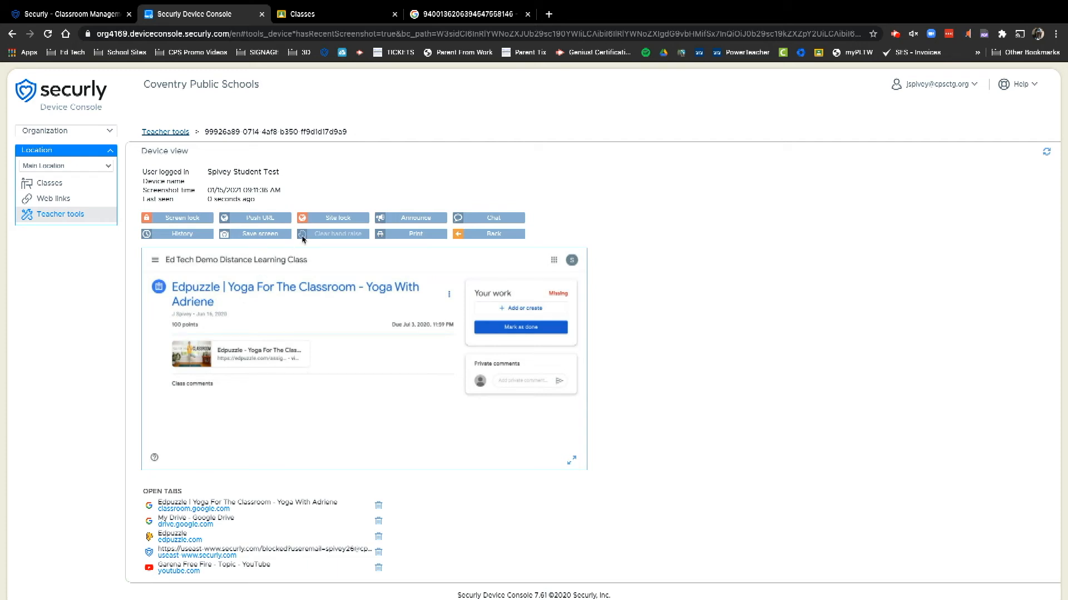
pyautogui.click(161, 133)
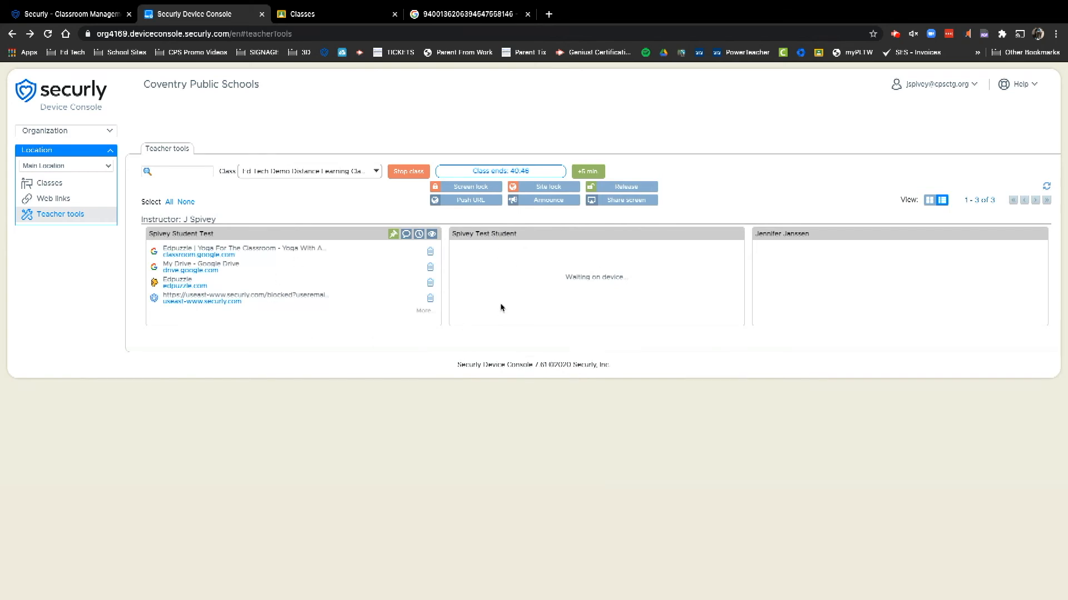
pyautogui.click(928, 202)
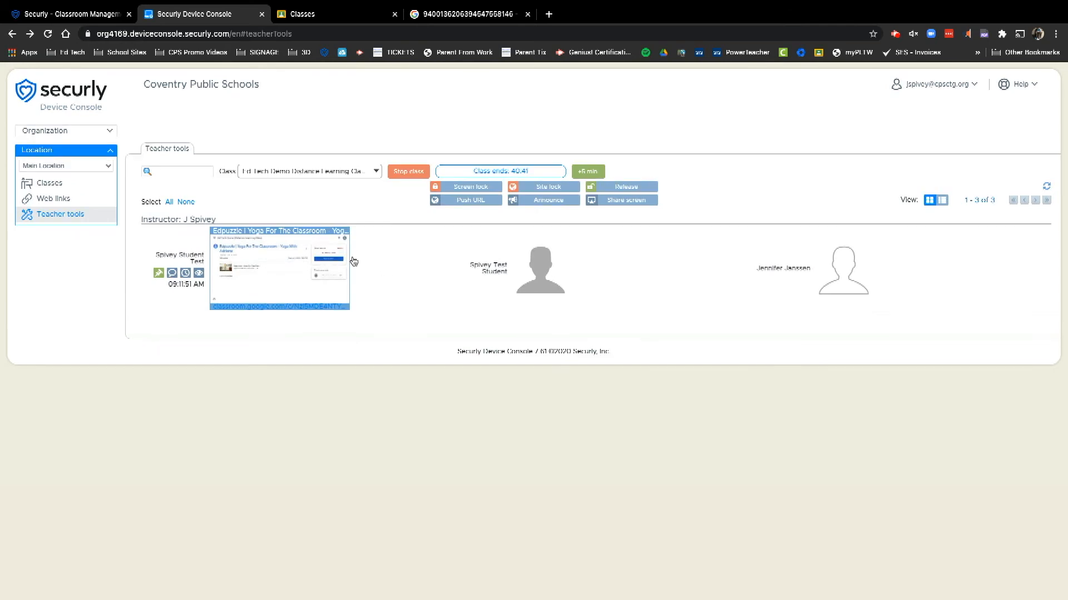
# Send the connected student the chat message "PLease close tabs that are not for this class." and close the chat
pyautogui.click(158, 276)
pyautogui.click(159, 276)
pyautogui.click(173, 275)
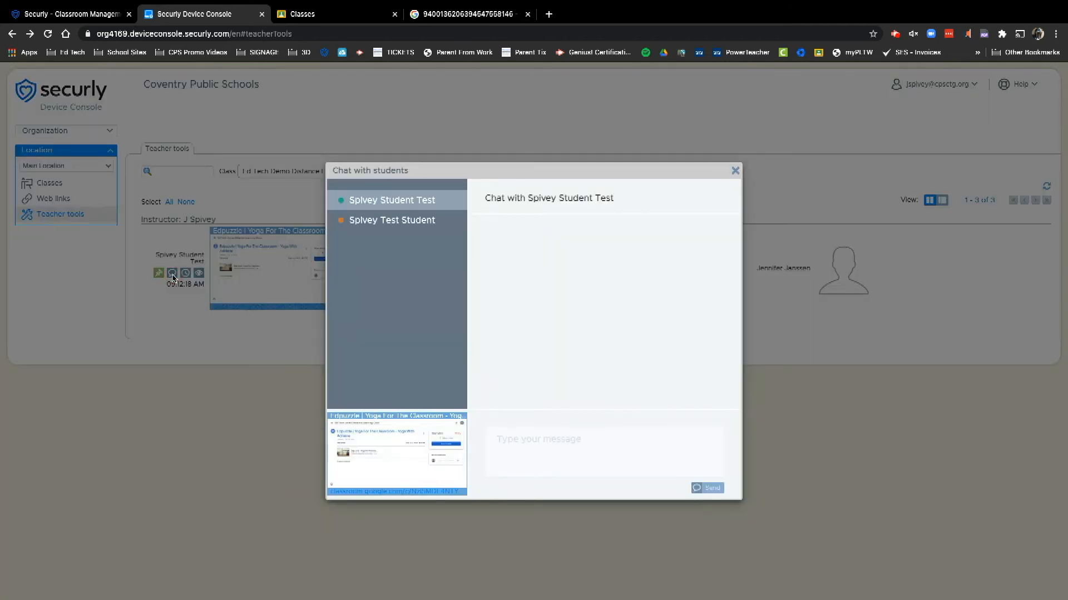
pyautogui.click(536, 444)
pyautogui.write('P')
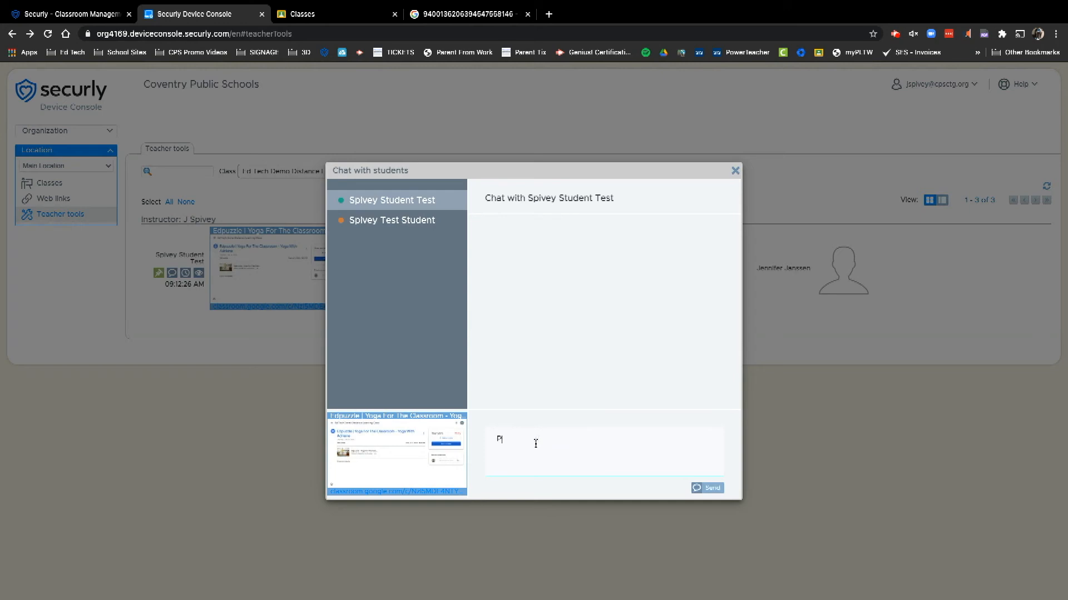
pyautogui.press('BackSpace')
pyautogui.press('BackSpace')
pyautogui.press('BackSpace')
pyautogui.press('BackSpace')
pyautogui.press('BackSpace')
pyautogui.click(707, 488)
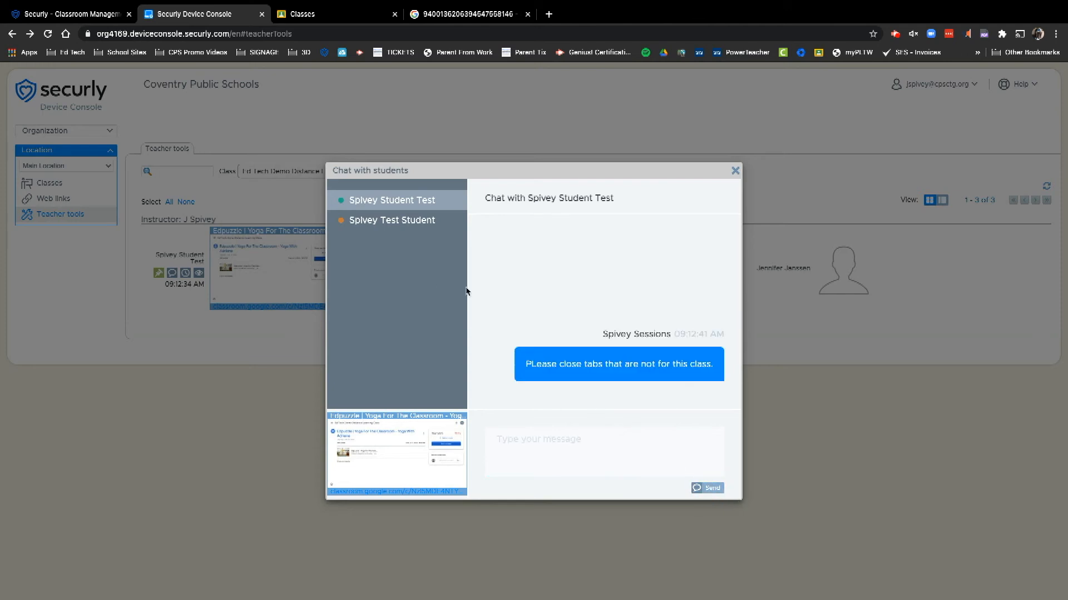
pyautogui.click(734, 171)
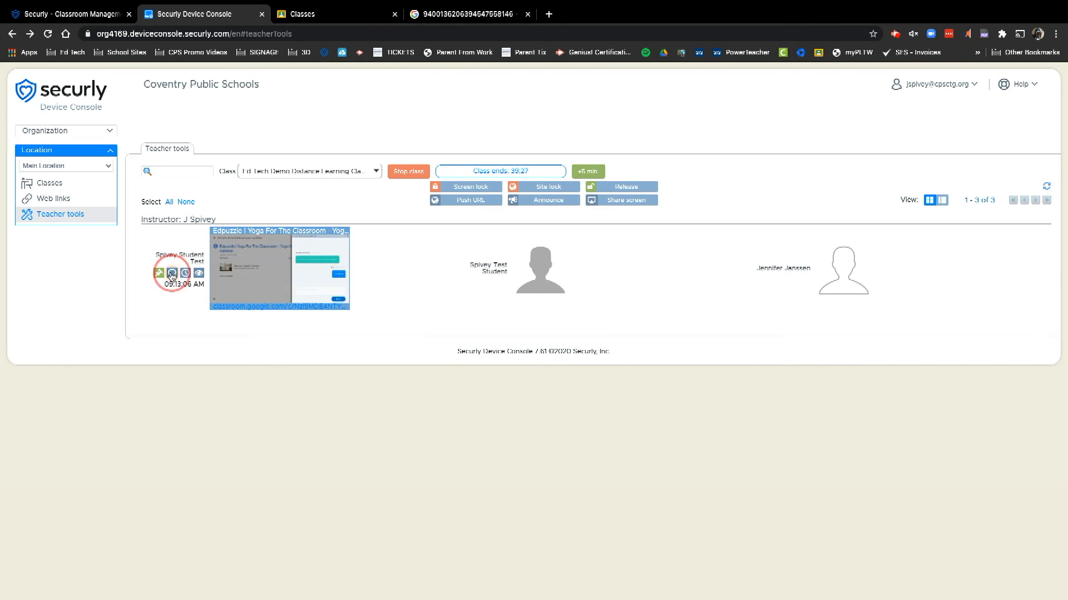
# Read the student's chat reply, and review that student's browsing, command, saved screens and chat history for the session
pyautogui.click(172, 274)
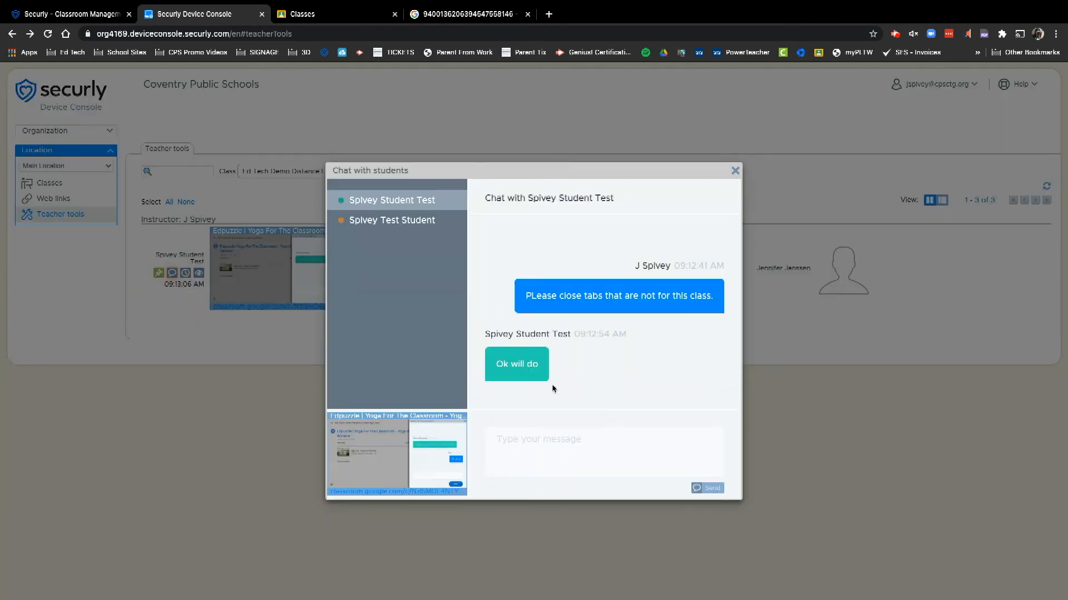
pyautogui.click(735, 172)
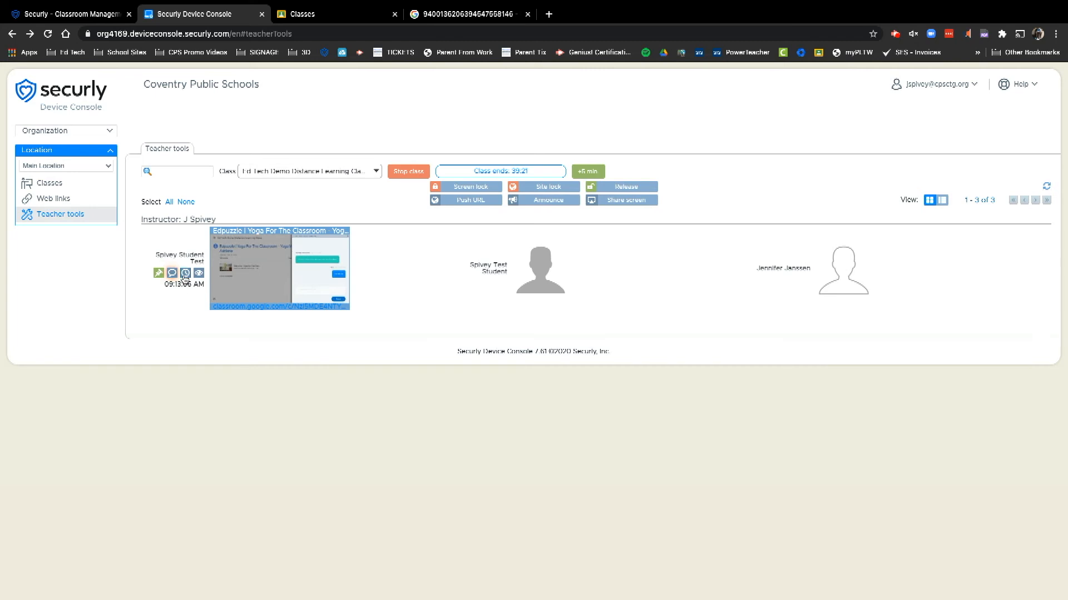
pyautogui.click(185, 278)
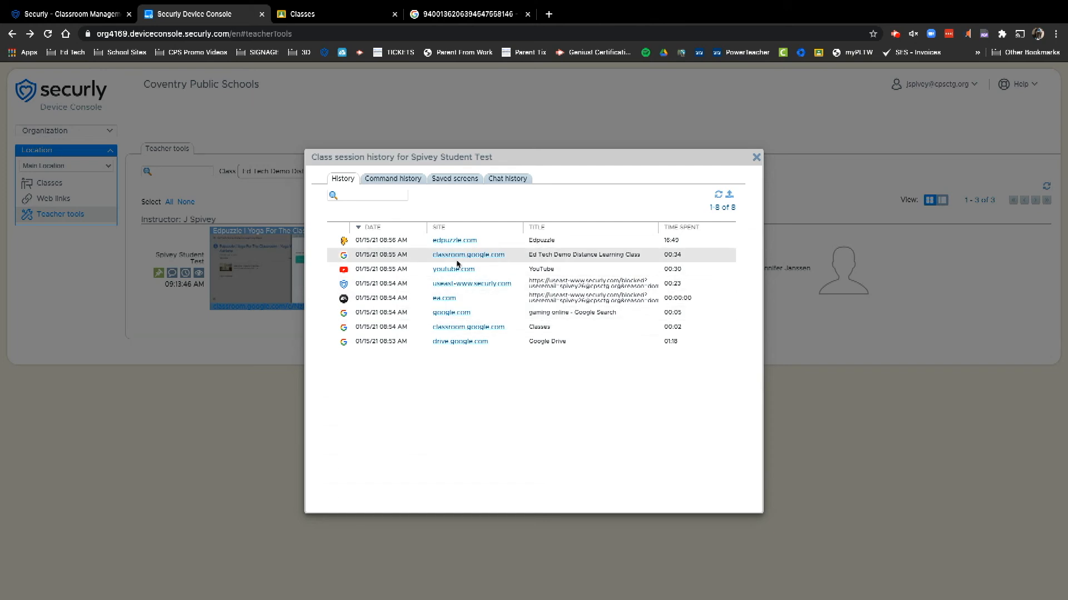
pyautogui.click(392, 182)
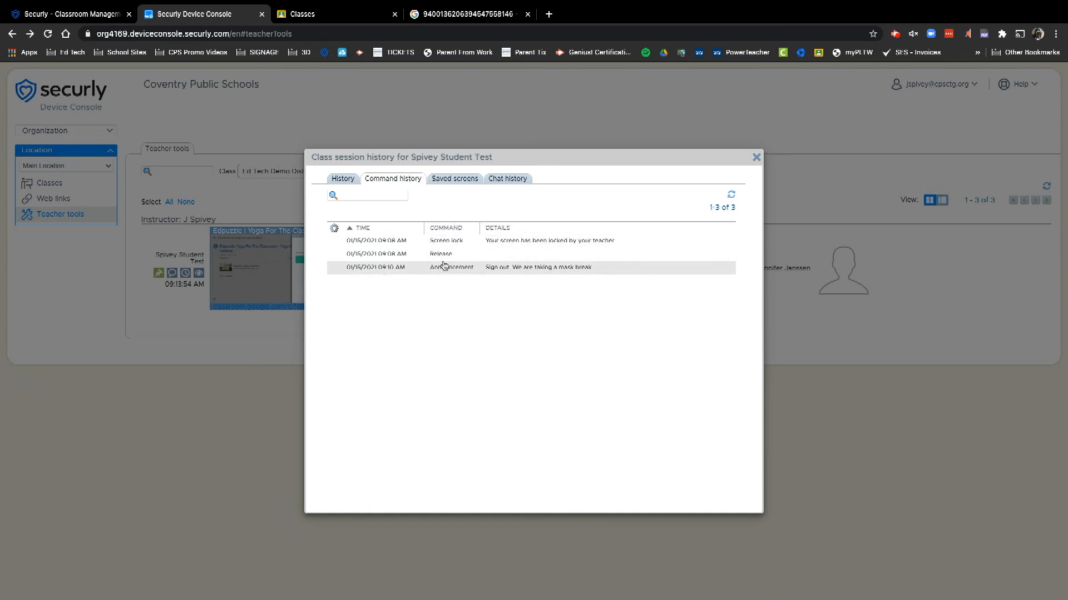
pyautogui.click(457, 183)
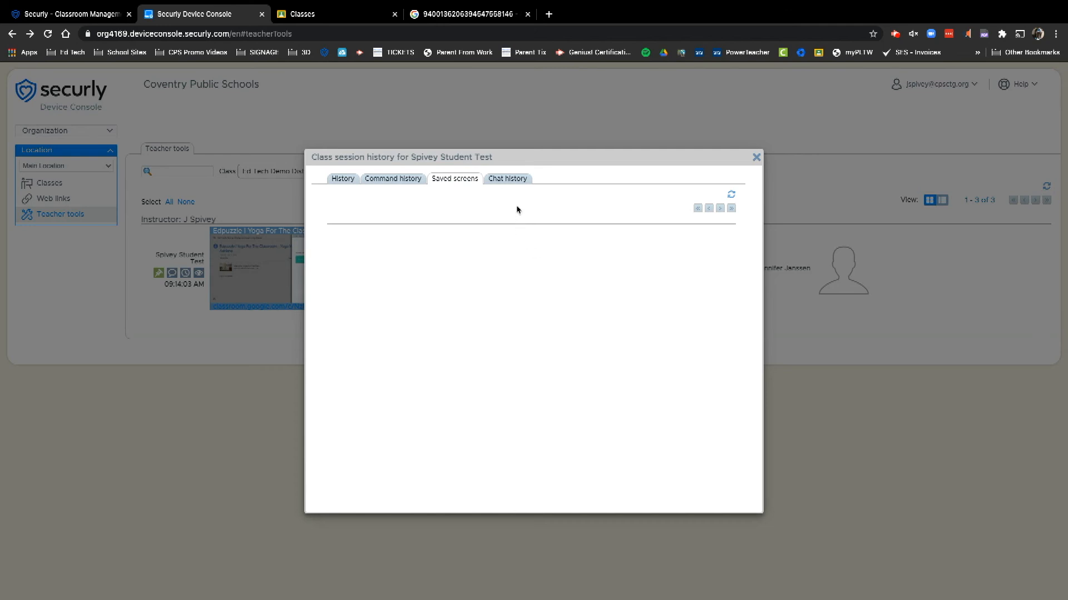
pyautogui.click(507, 179)
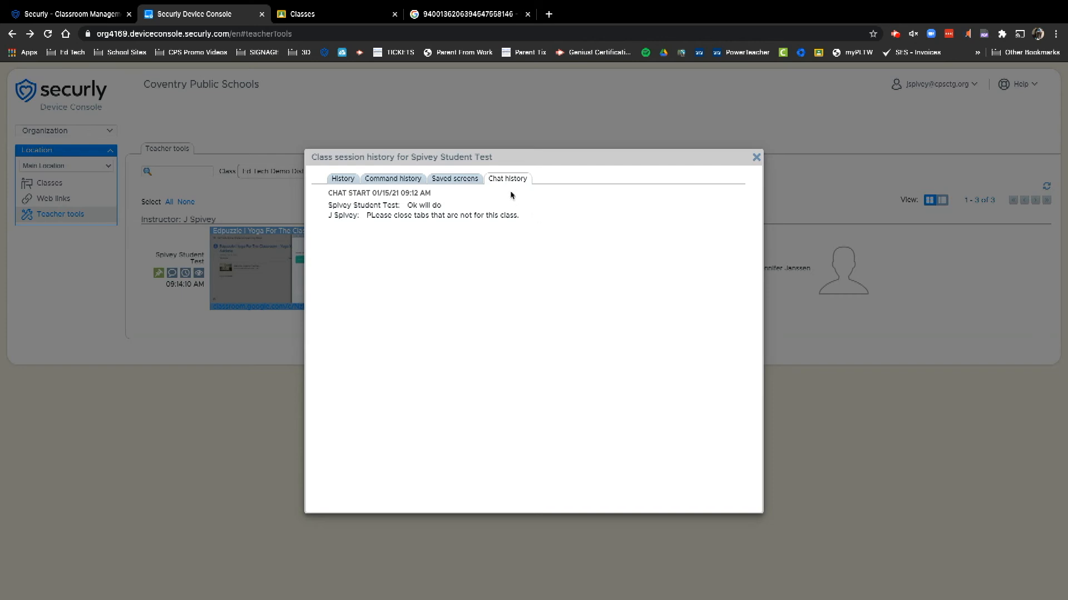
pyautogui.click(755, 158)
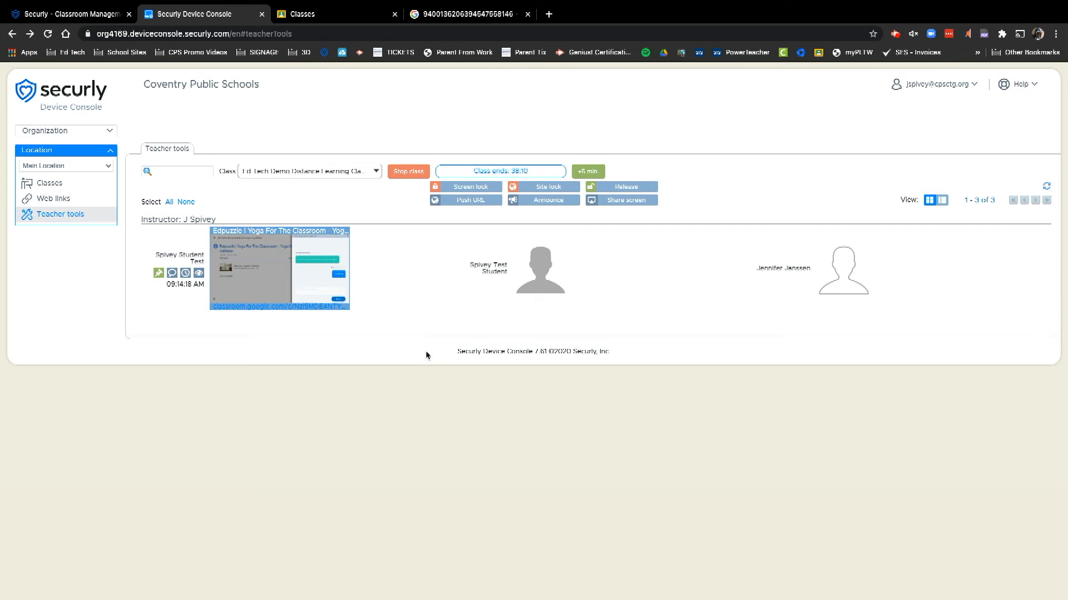
pyautogui.click(199, 274)
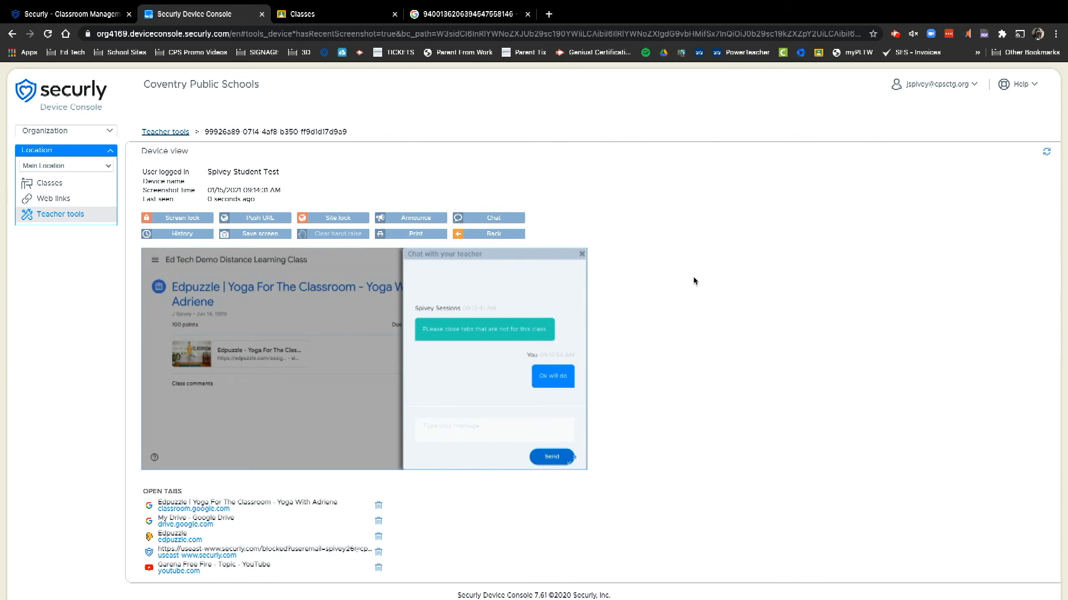
pyautogui.scroll(-1, 694, 280)
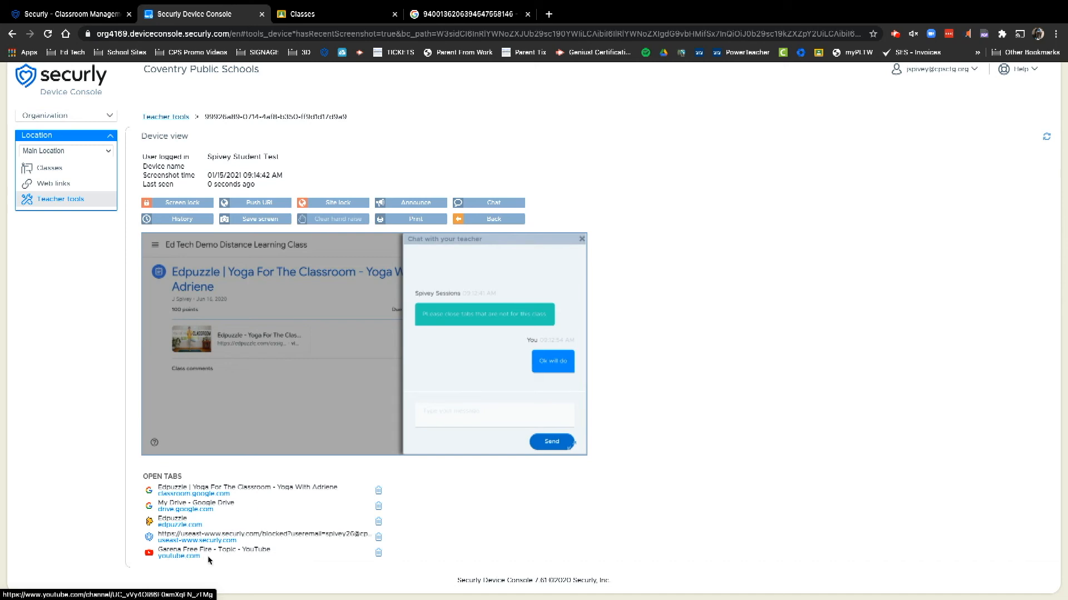
pyautogui.click(379, 556)
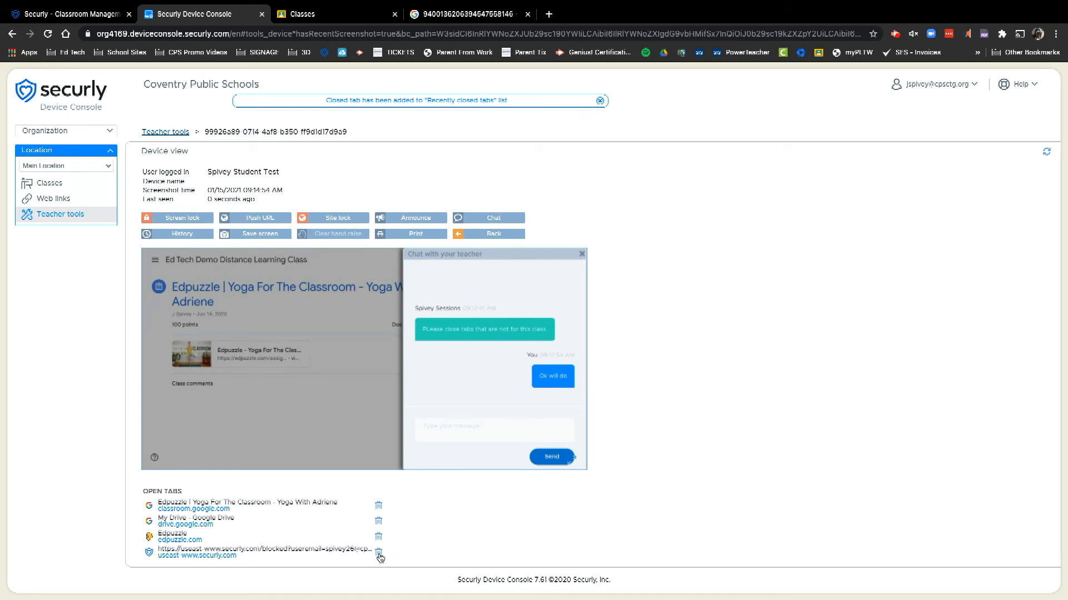
pyautogui.click(379, 553)
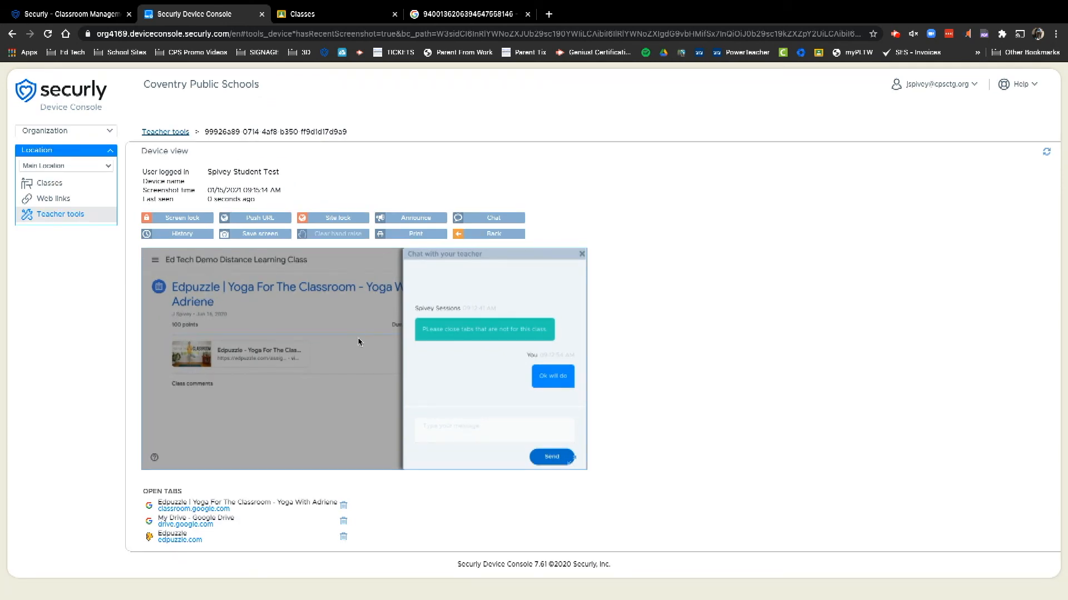
# Lock this student's screen with the default message "Your screen has been locked by your teacher", and release the lock
pyautogui.click(185, 219)
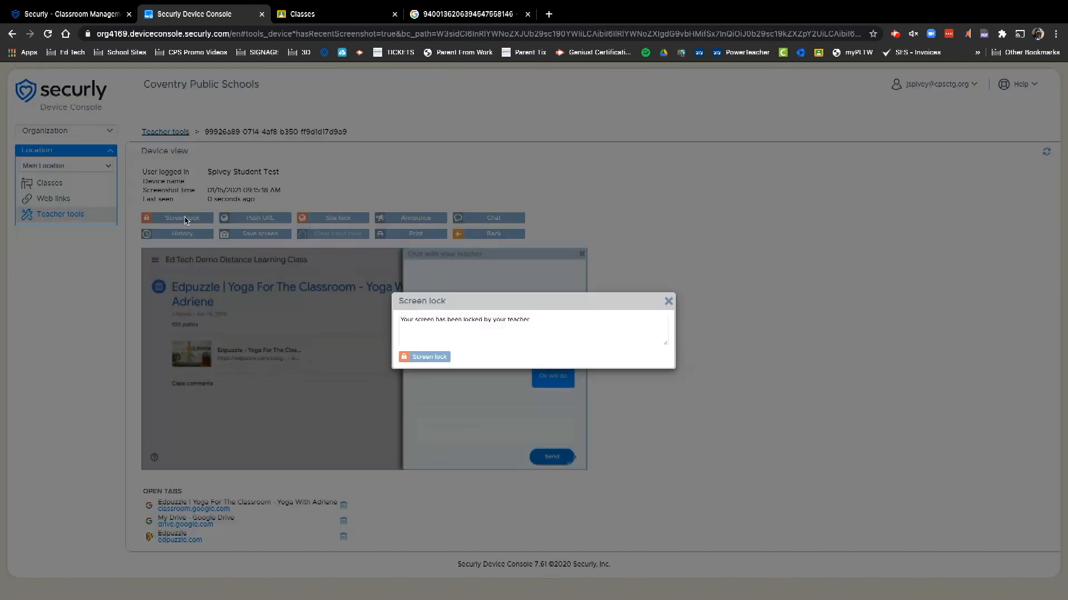
pyautogui.click(426, 357)
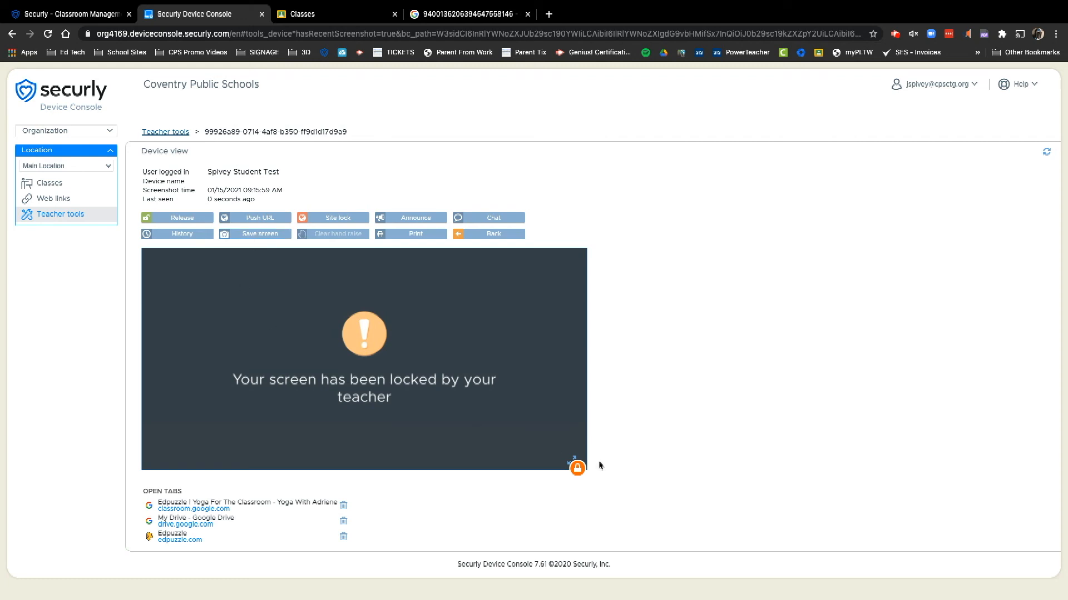
pyautogui.click(578, 470)
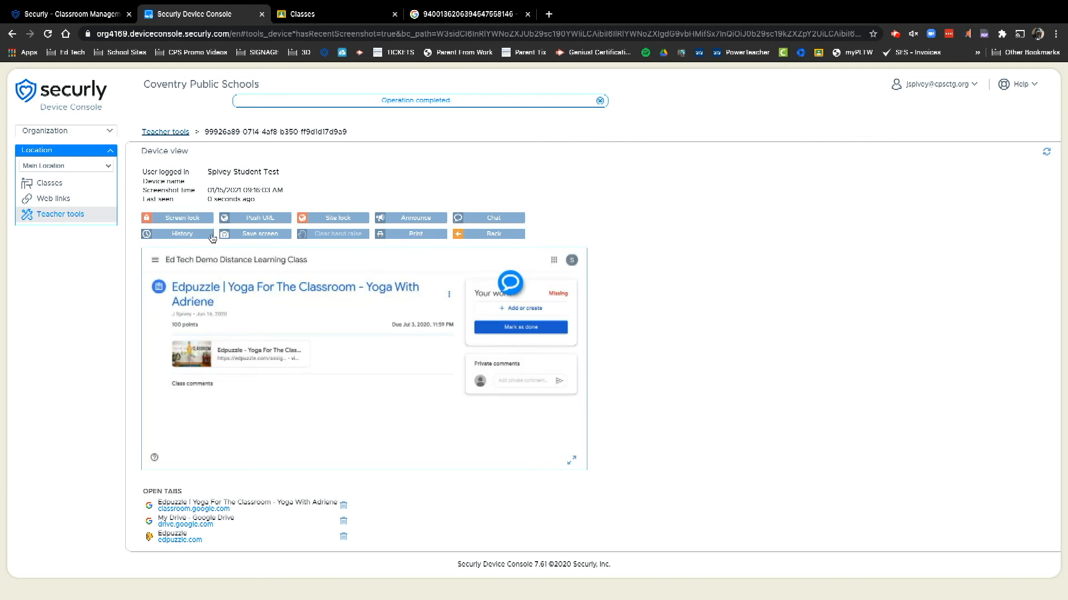
# Save the student's current screen to the session details, and view the saved image in the student's session history
pyautogui.click(255, 236)
pyautogui.moveTo(329, 102); pyautogui.dragTo(504, 105)
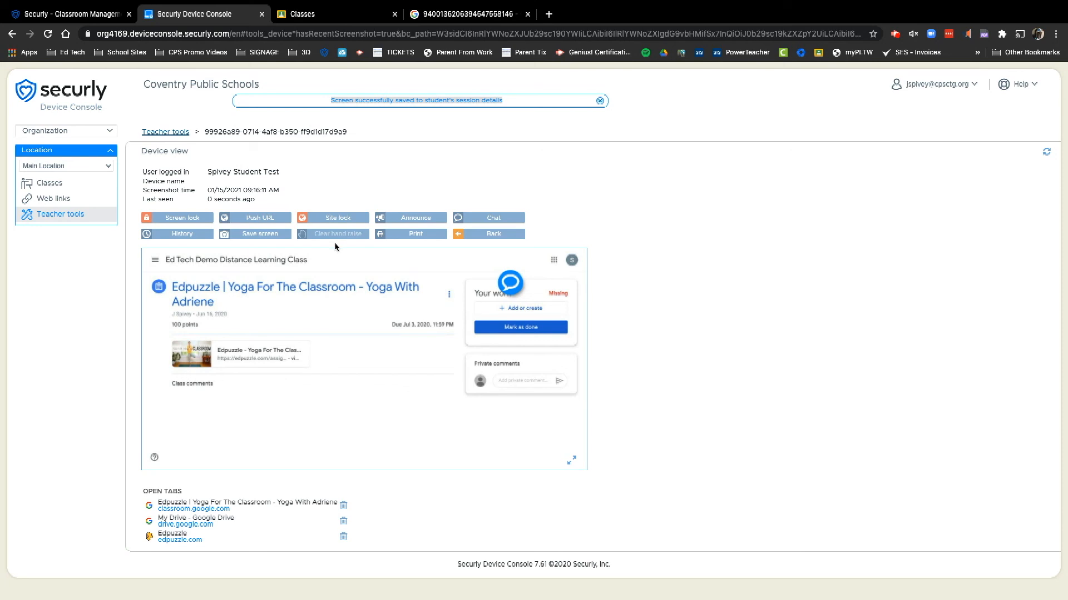
pyautogui.click(175, 234)
pyautogui.click(458, 184)
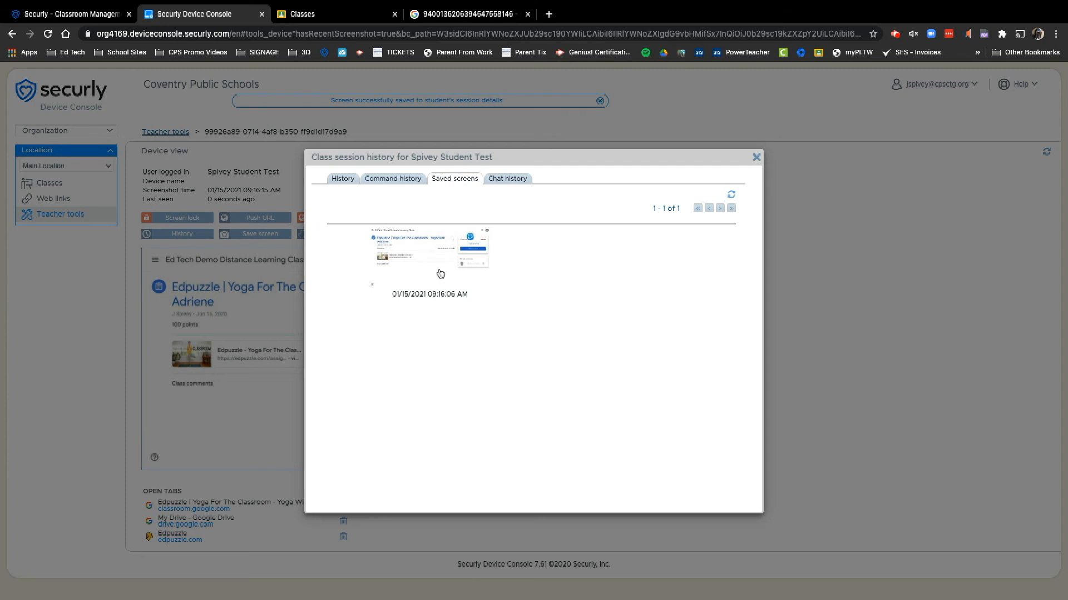
pyautogui.click(441, 274)
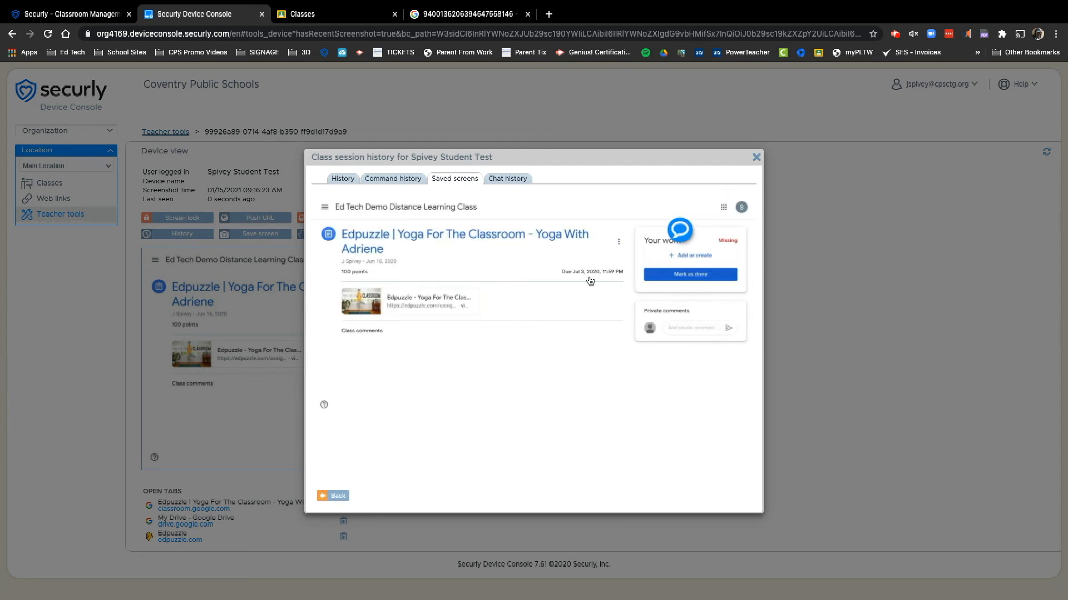
pyautogui.click(756, 158)
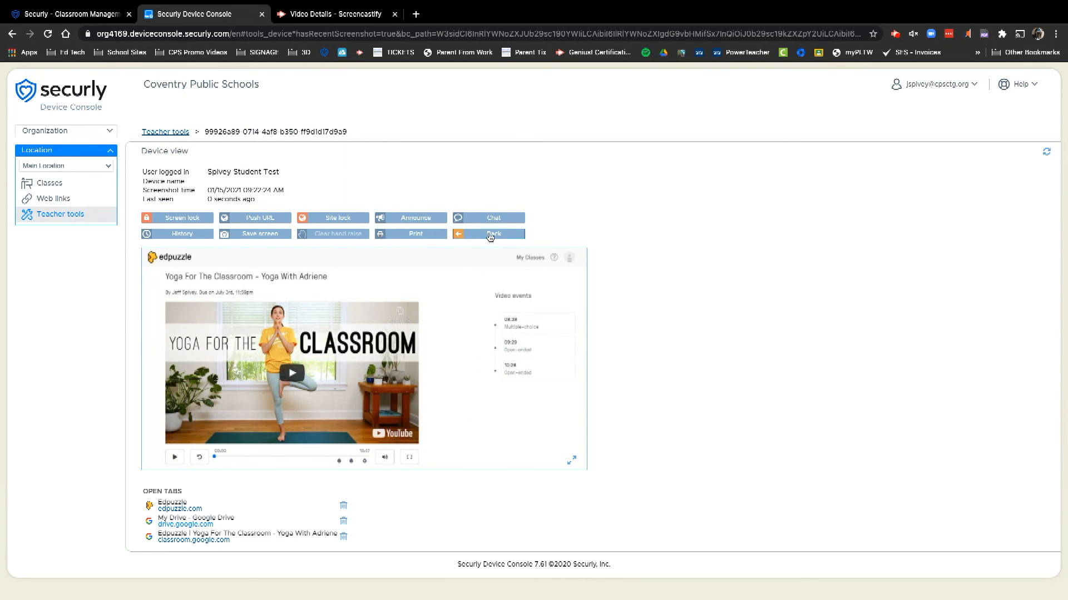
# Return to the class overview, select the first two students, and view the Screen lock prompt without applying it
pyautogui.click(176, 134)
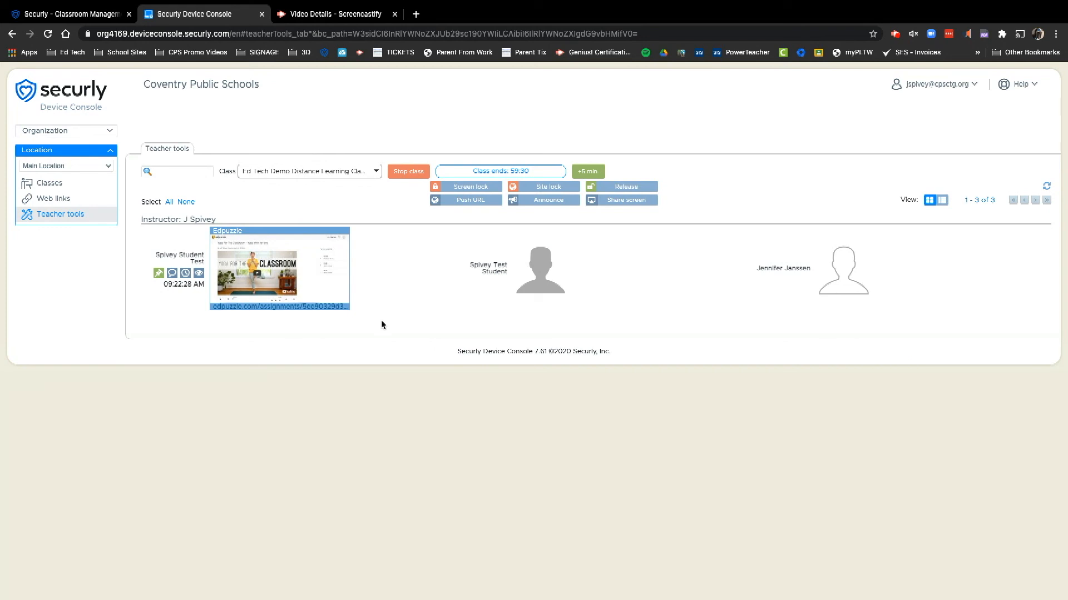
pyautogui.click(301, 296)
pyautogui.click(529, 287)
pyautogui.click(469, 189)
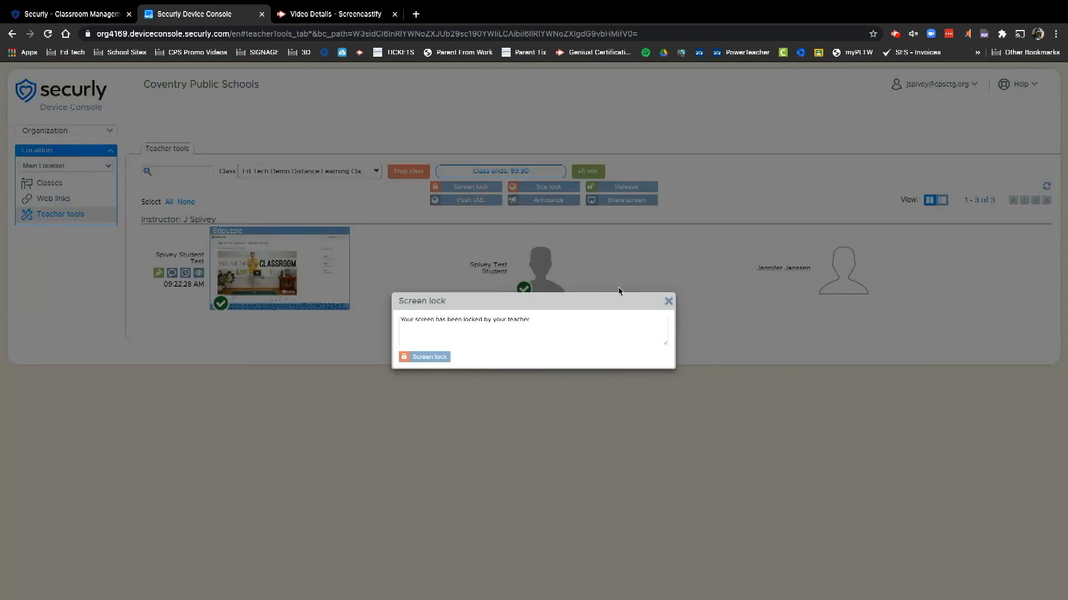
pyautogui.click(668, 300)
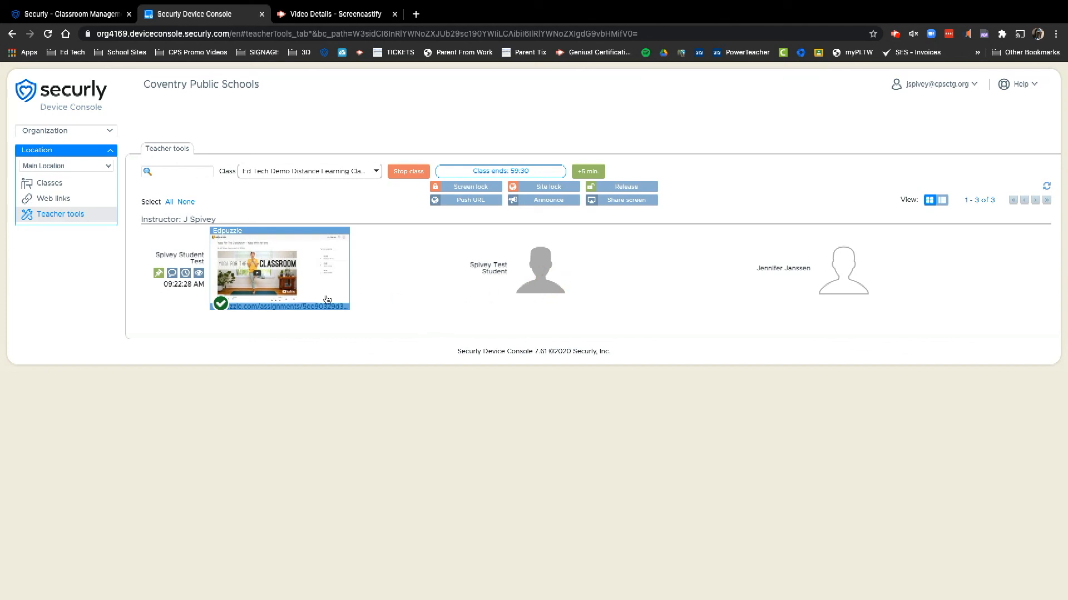
# Stop the running class session and show the history of past class sessions
pyautogui.click(399, 177)
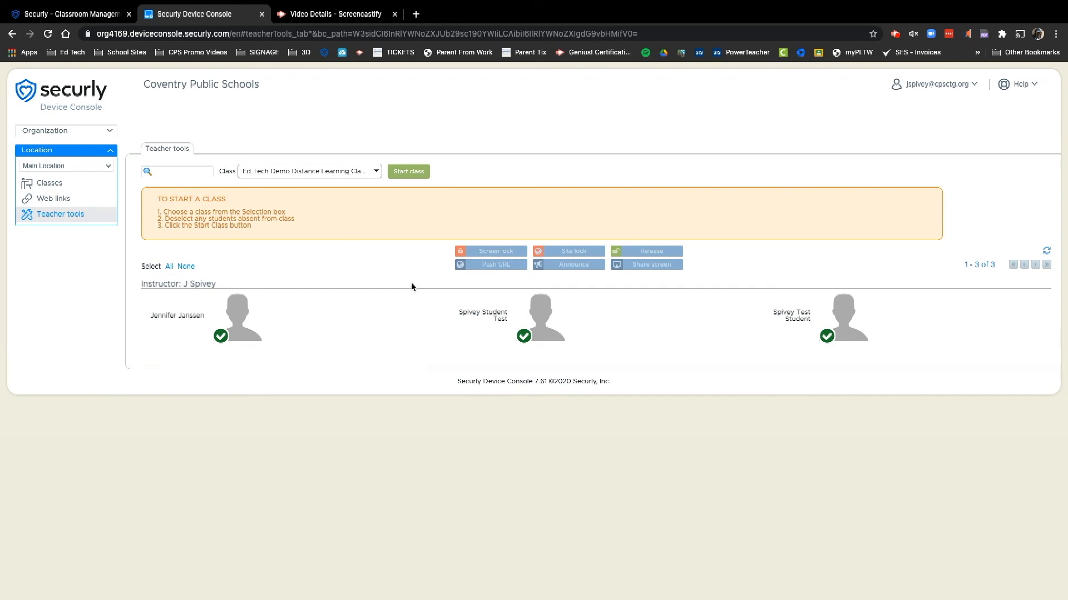
pyautogui.click(52, 185)
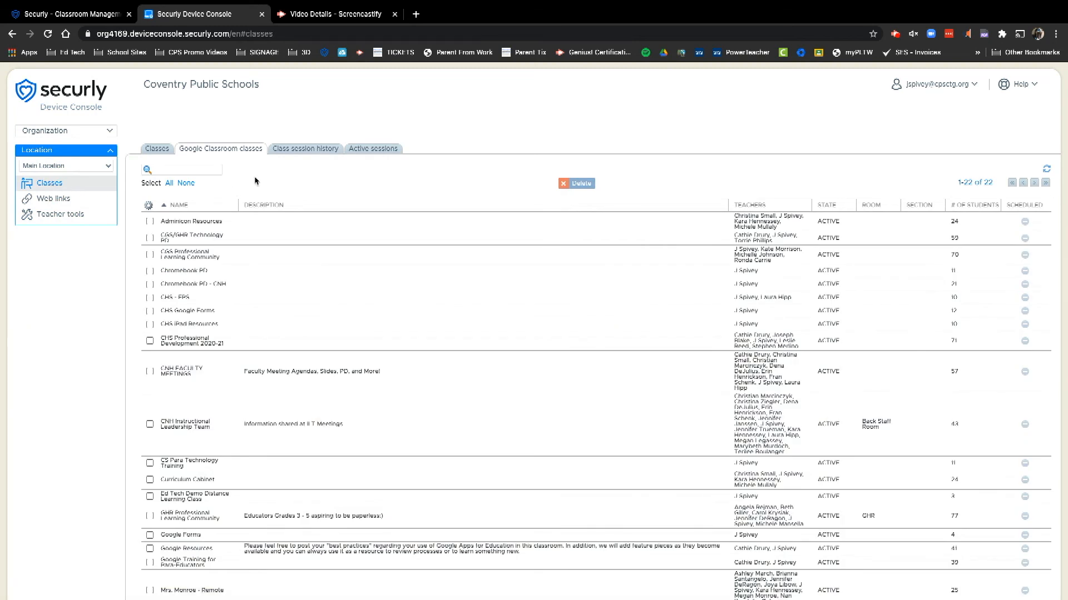
pyautogui.click(298, 153)
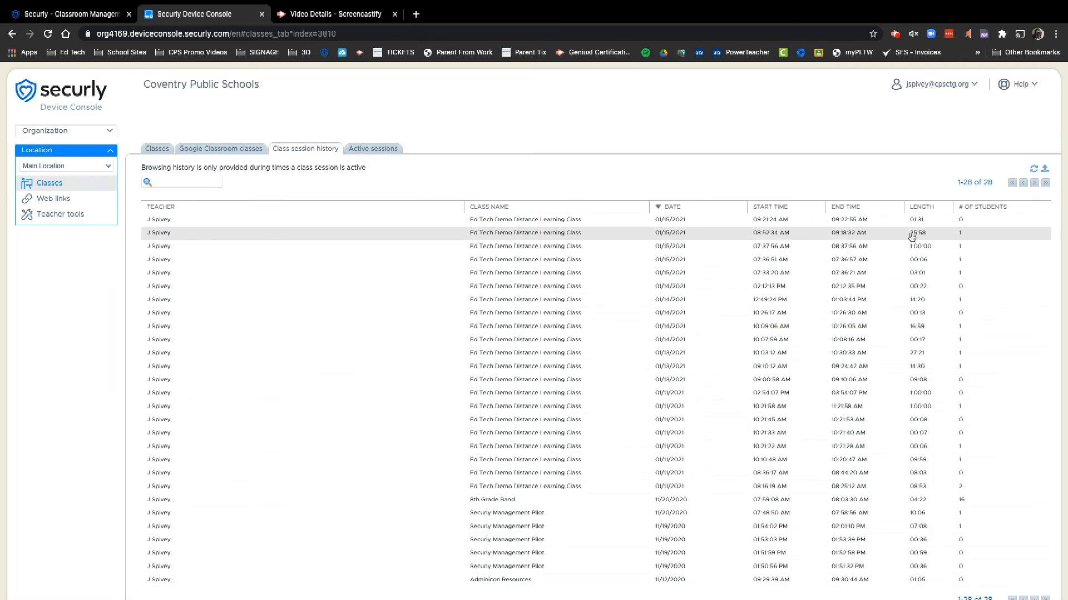
# Open the 01/15/2021 session that started at 08:52:34 AM, and view its top sites and list of session students
pyautogui.click(529, 235)
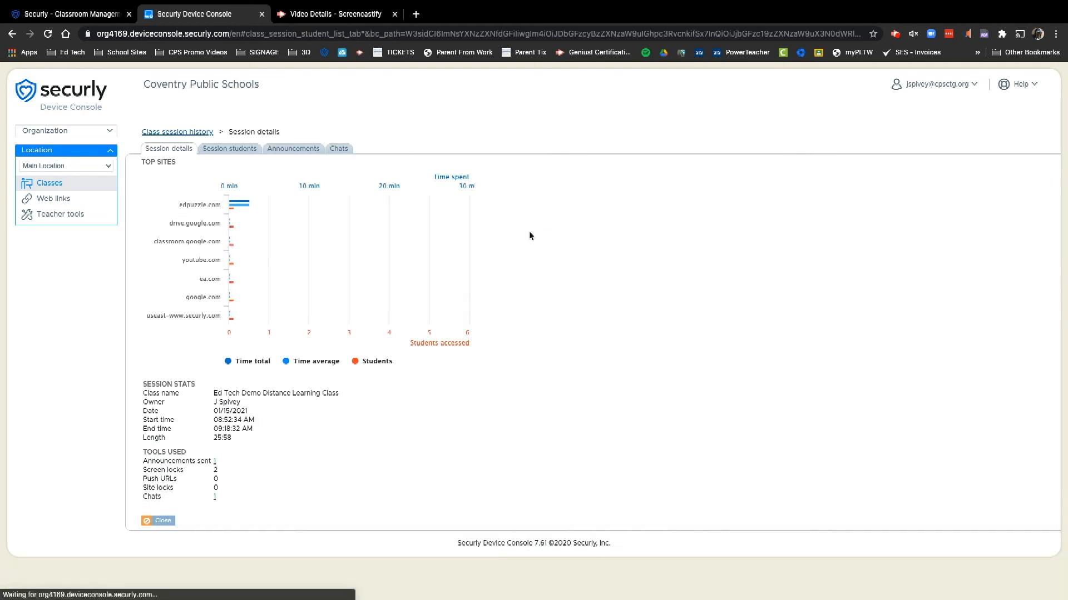
pyautogui.moveTo(261, 209)
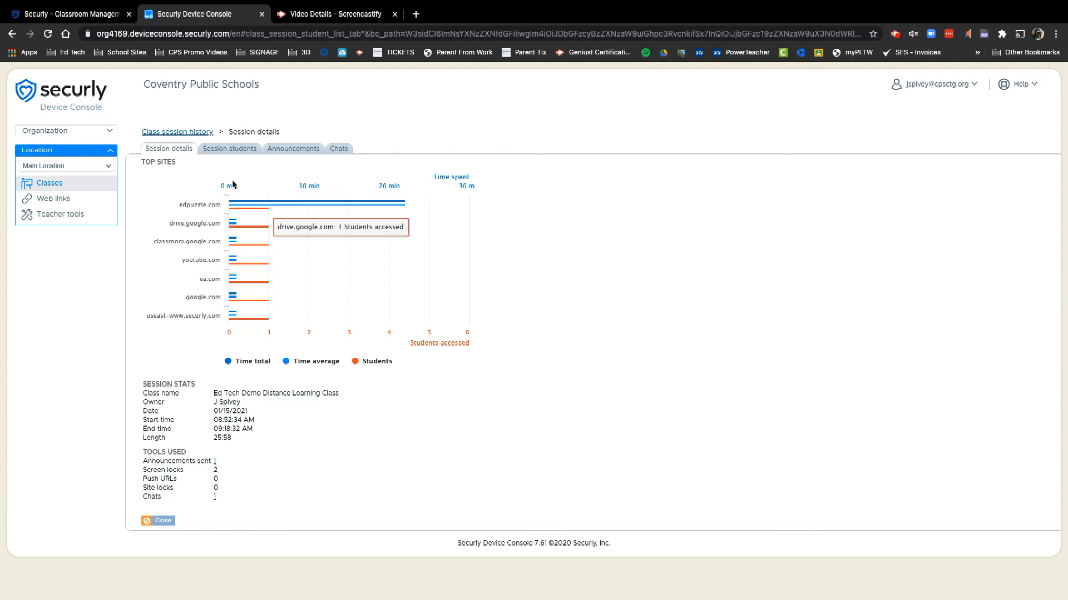
pyautogui.click(222, 150)
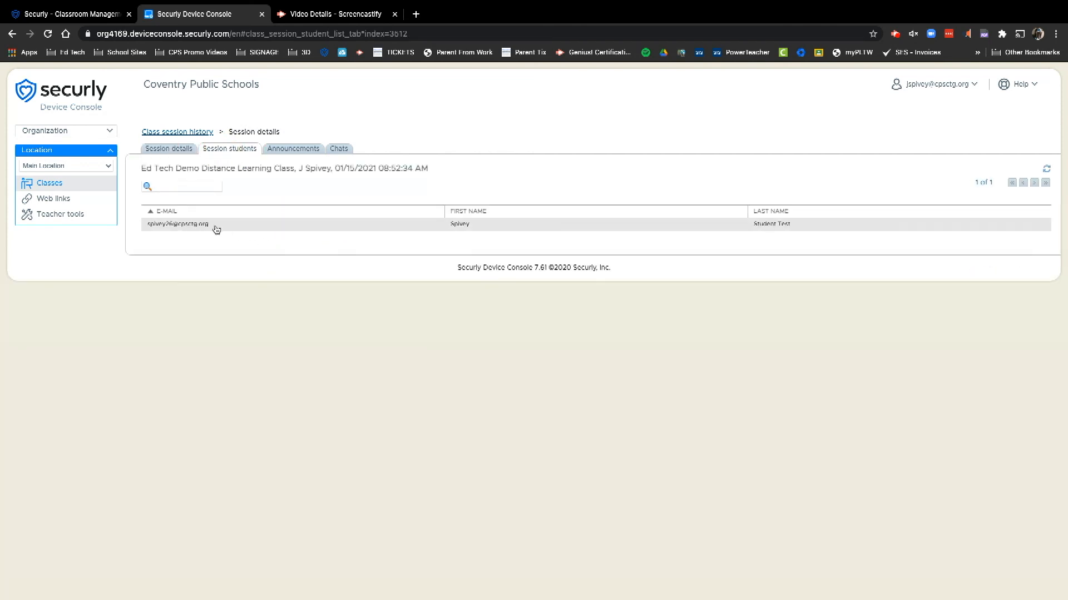
# Review the listed student's session history, including visited sites, command history, saved screens and chat history, and close it
pyautogui.click(216, 230)
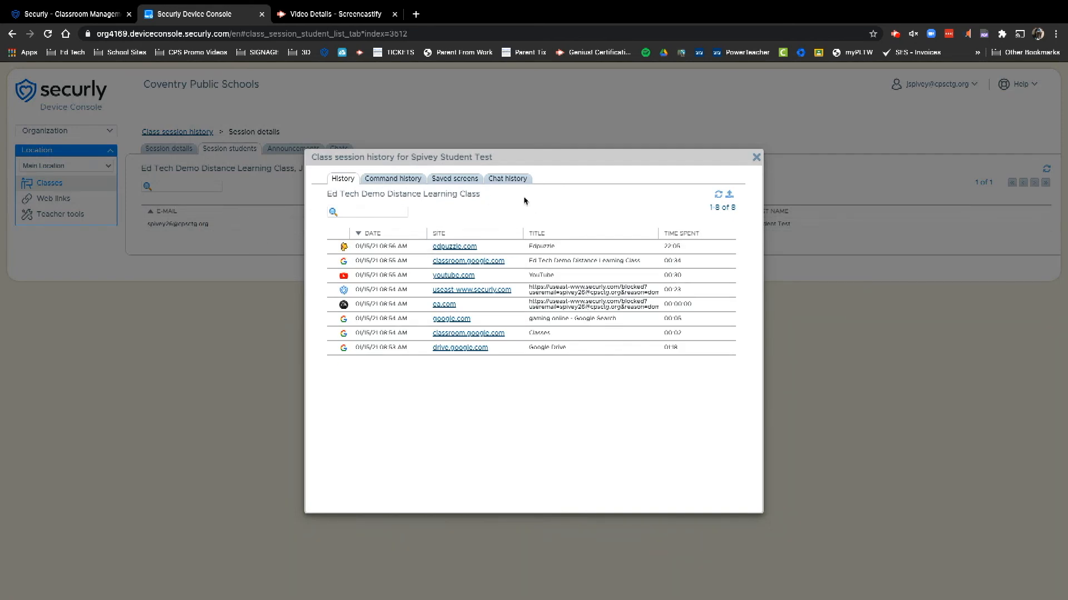
pyautogui.click(391, 183)
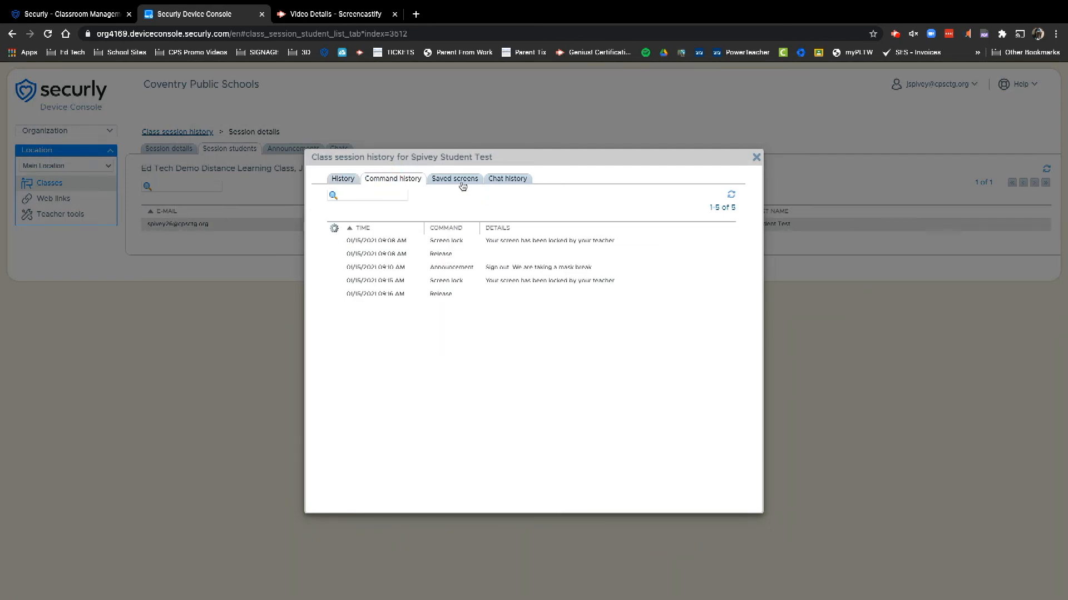
pyautogui.click(464, 183)
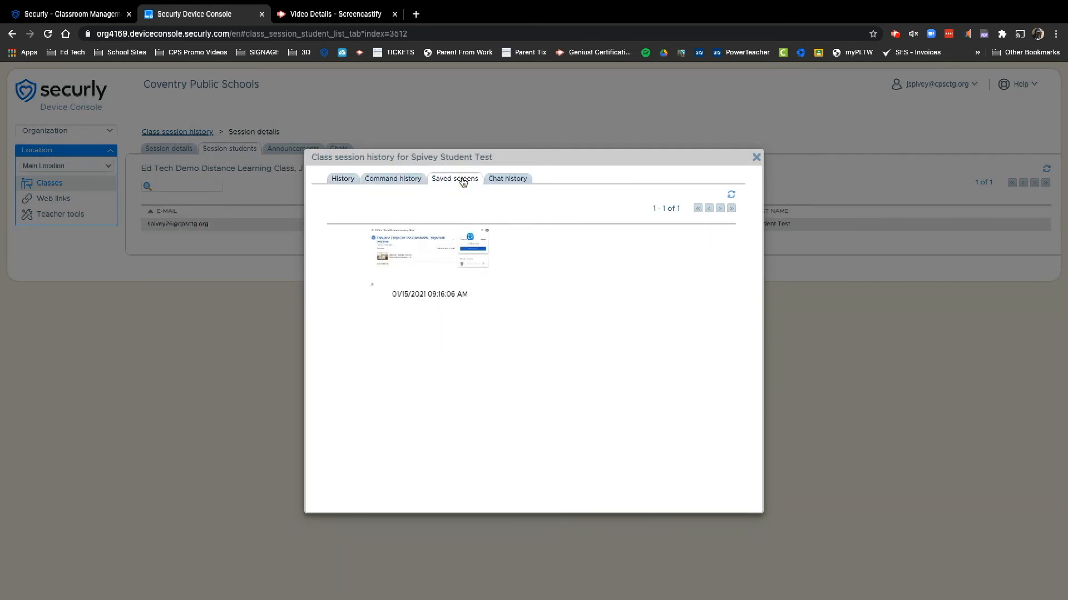
pyautogui.click(505, 183)
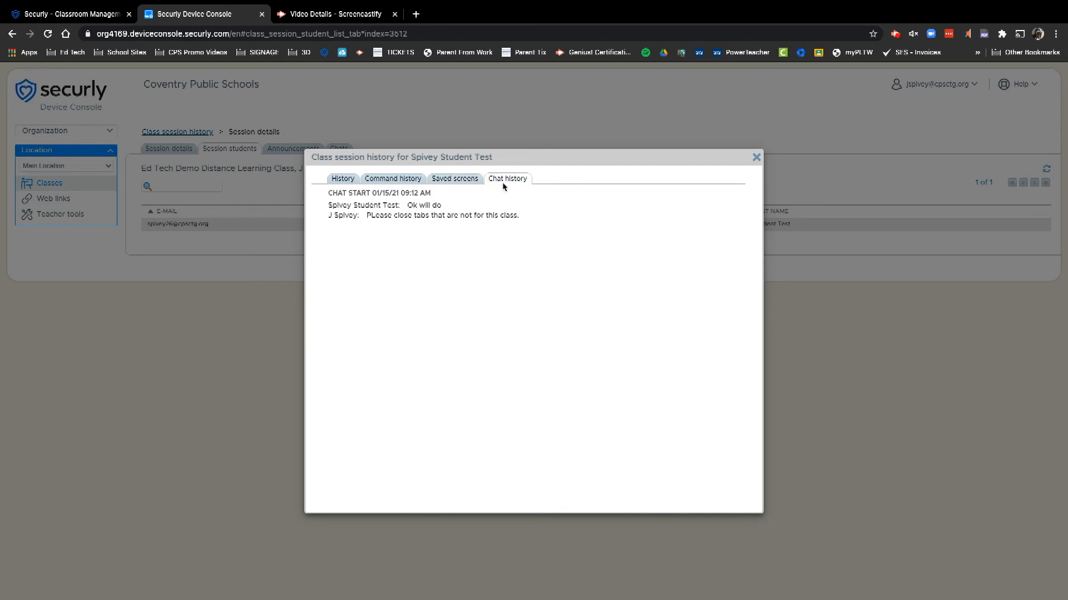
pyautogui.click(756, 157)
# View the session's announcements and the list of students with chats
pyautogui.click(305, 151)
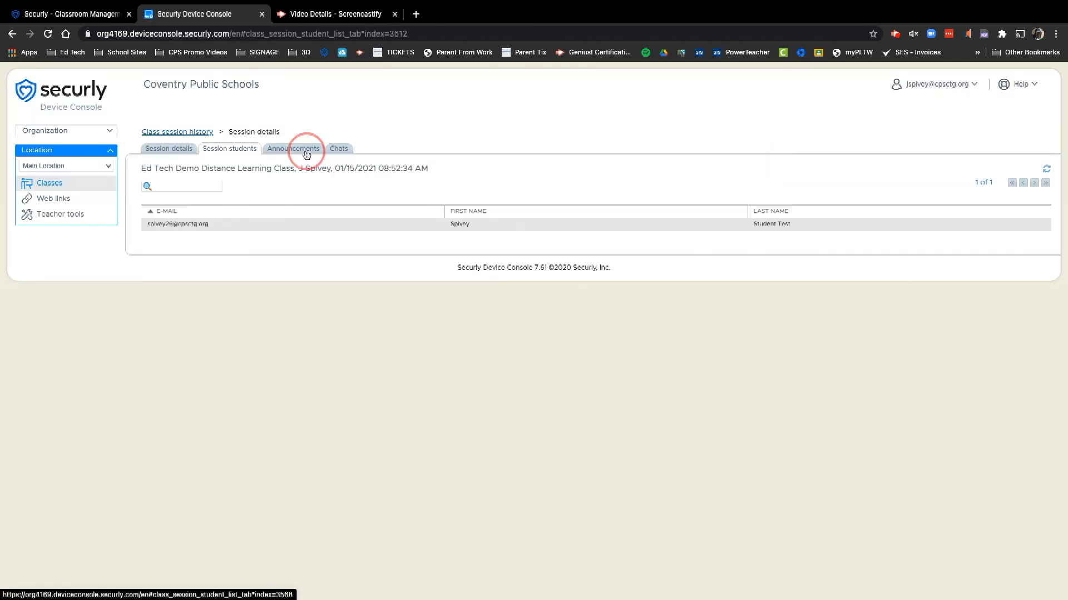
pyautogui.click(337, 149)
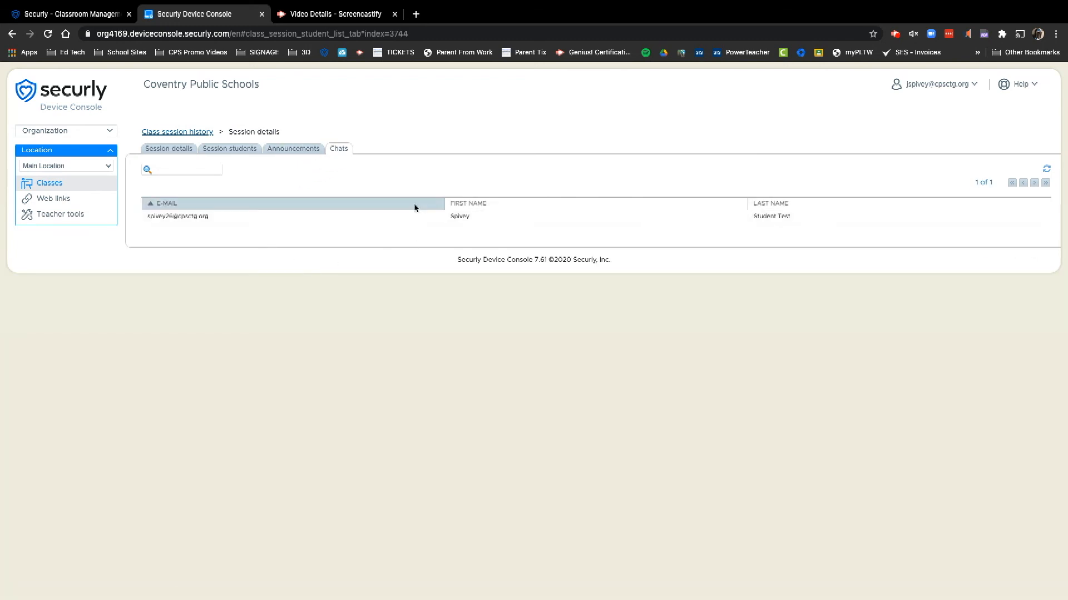